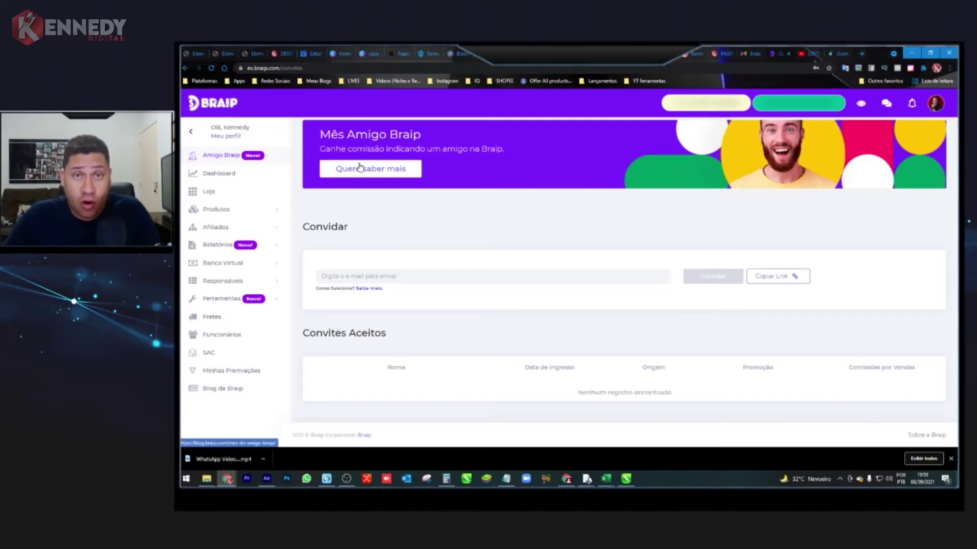
Step: Open the Dashboard and review its commission summary and sales metrics
left_click(233, 179)
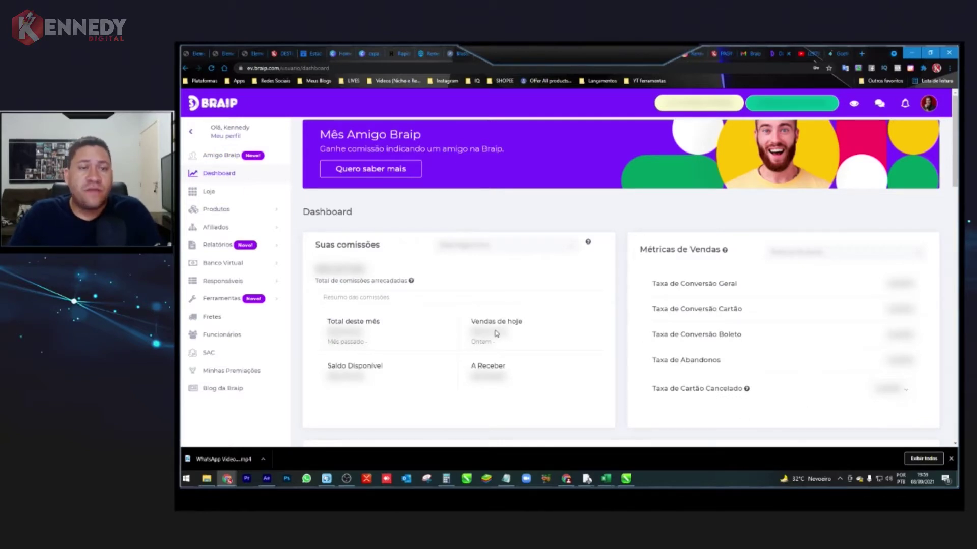
scroll(489, 311, "down", 1)
scroll(488, 312, "down", 1)
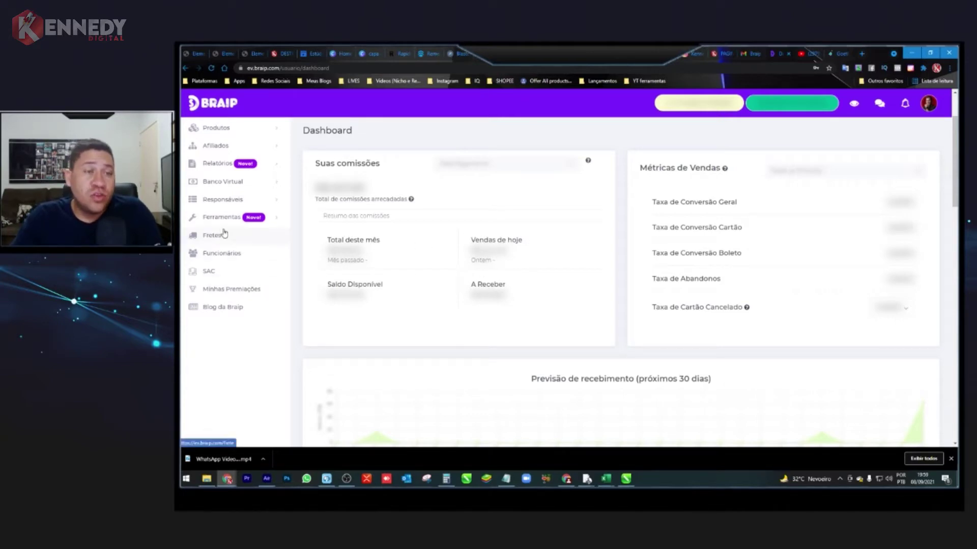
left_click(213, 166)
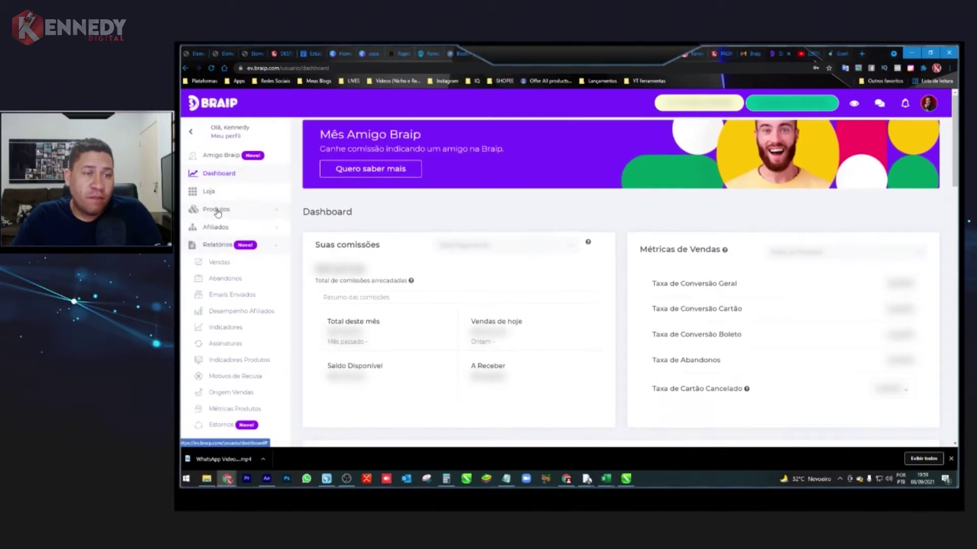
Step: Open the store and look over the options offered under Afiliados
left_click(210, 192)
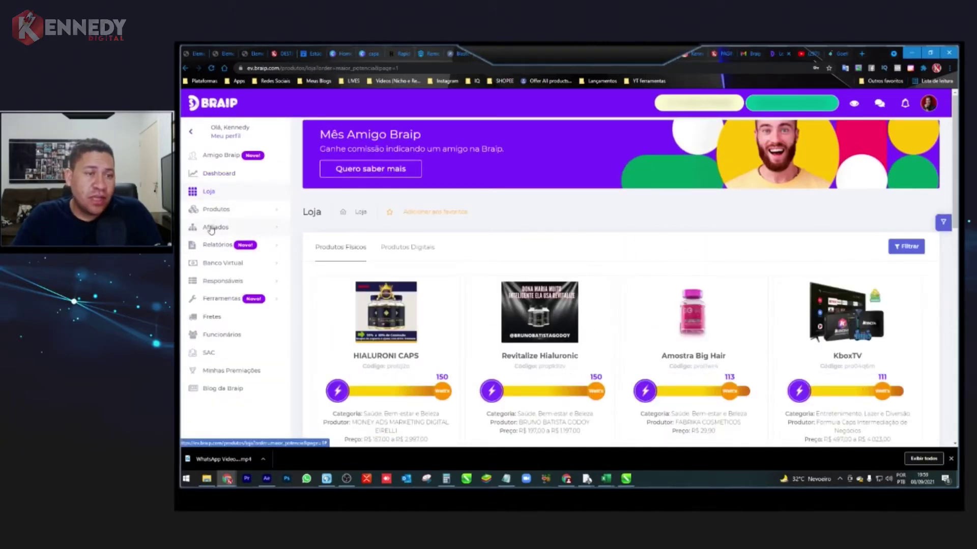
left_click(211, 230)
scroll(229, 245, "down", 1)
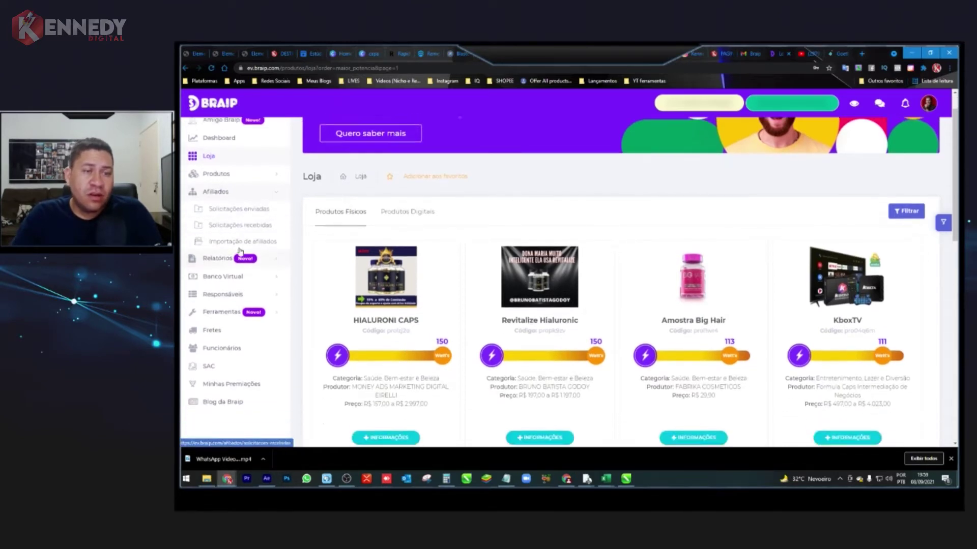
left_click(217, 187)
scroll(217, 204, "up", 1)
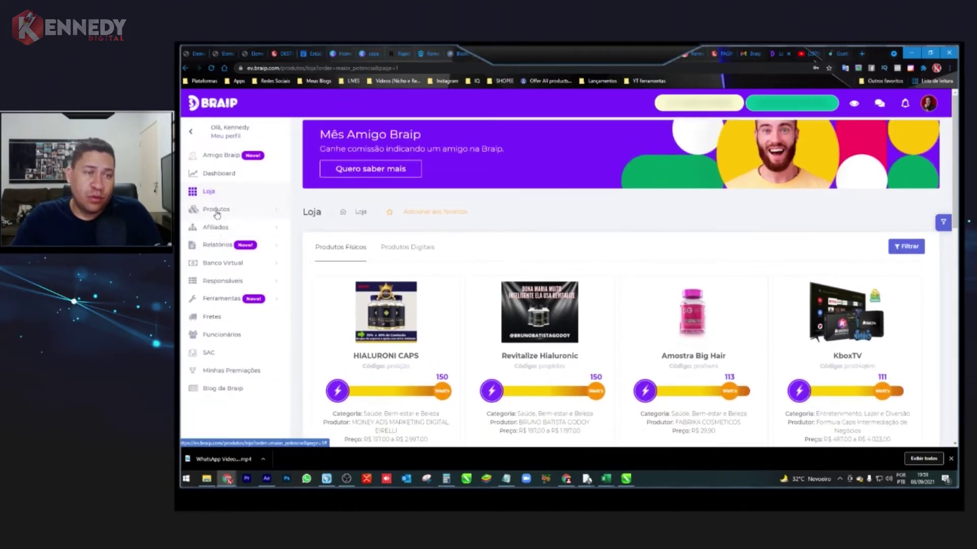
Step: Look through the report types available under Relatórios, then collapse the section
left_click(219, 248)
scroll(219, 249, "down", 3)
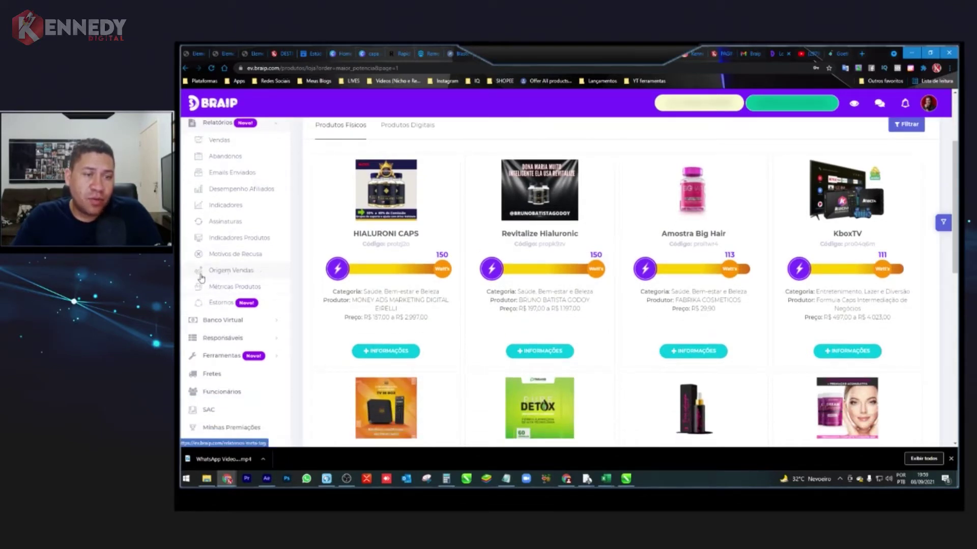
scroll(228, 287, "up", 2)
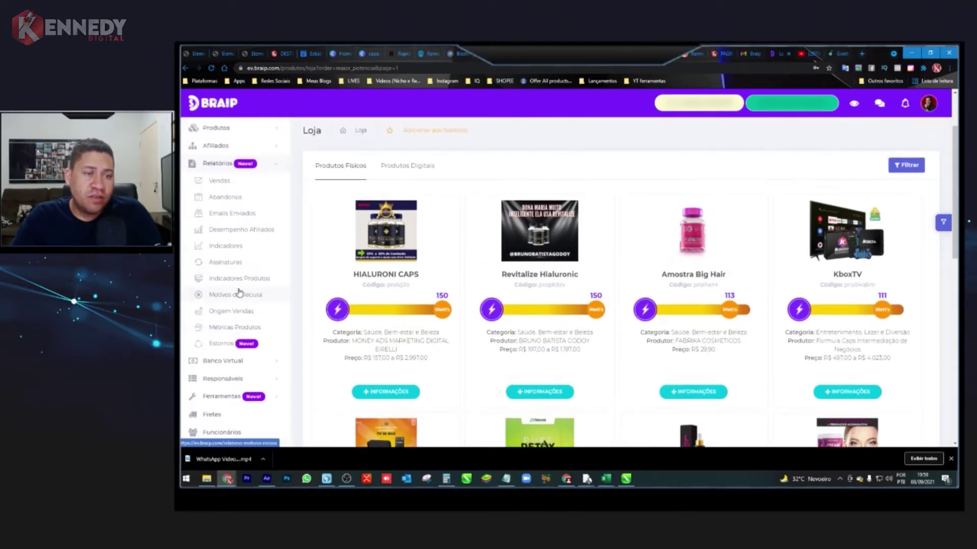
left_click(206, 204)
scroll(211, 218, "up", 1)
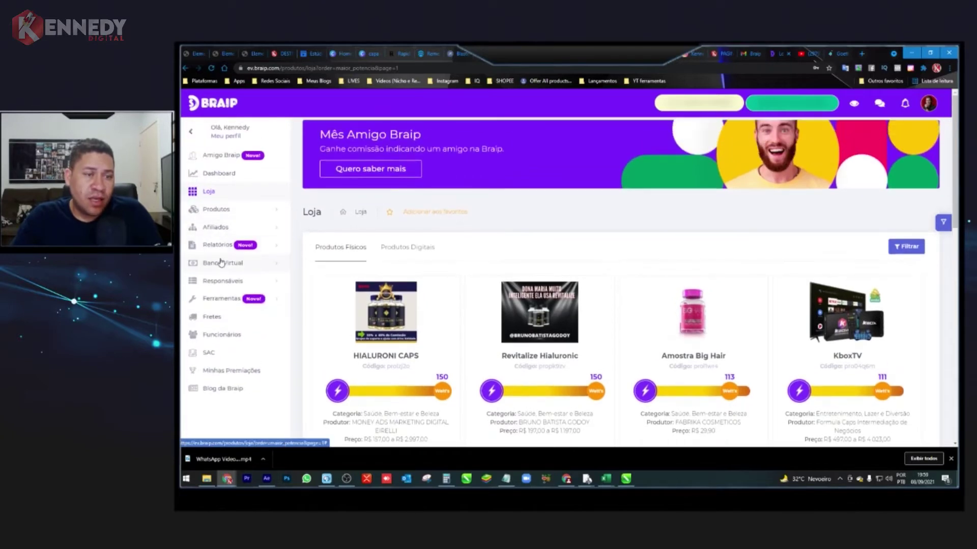
Step: Look over the options under Banco Virtual and Responsáveis
left_click(222, 267)
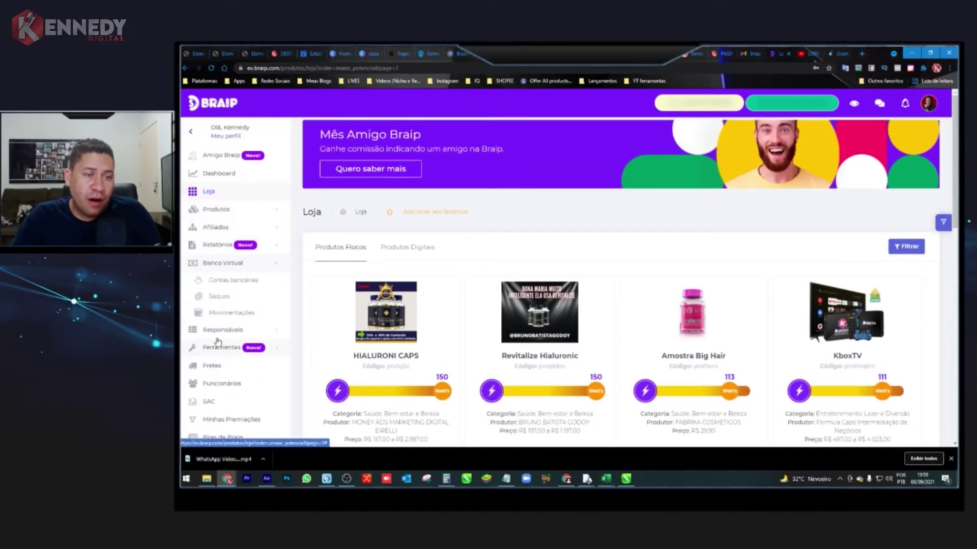
left_click(217, 264)
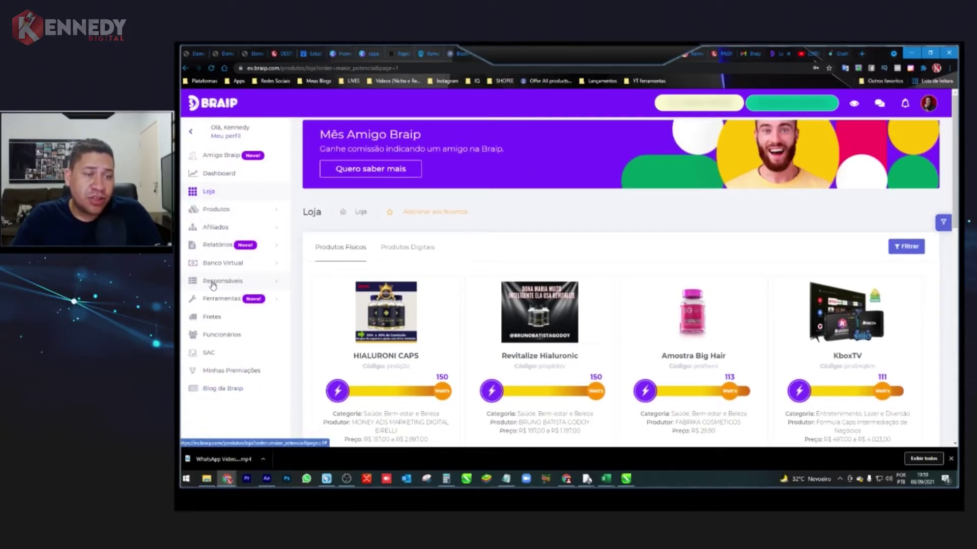
left_click(219, 281)
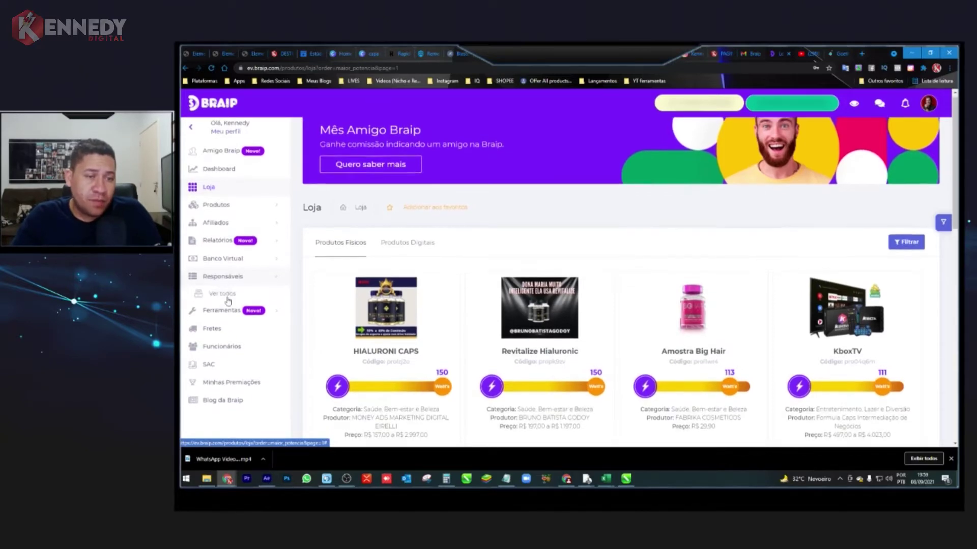
left_click(219, 272)
Step: Examine the tools available under Ferramentas, then collapse the section
left_click(221, 288)
scroll(224, 286, "down", 1)
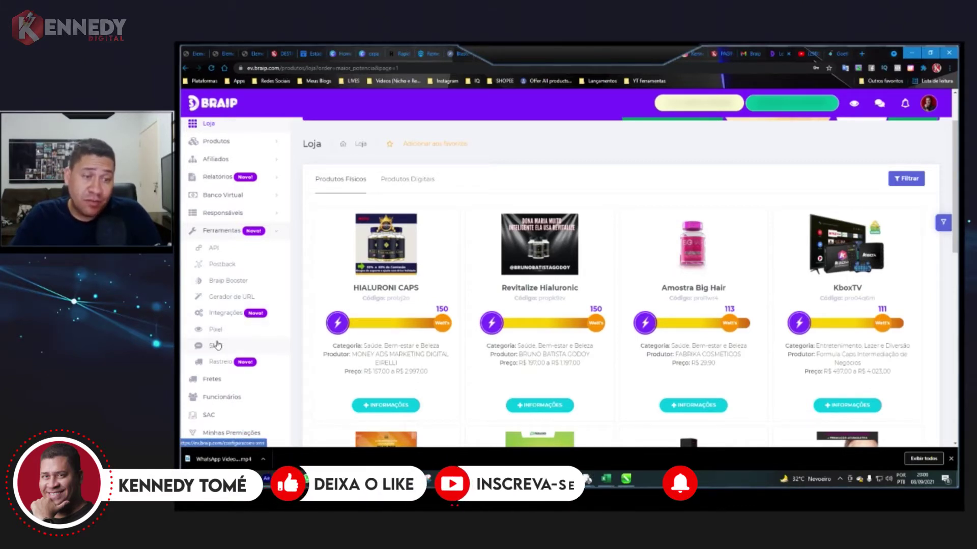
left_click(213, 216)
scroll(254, 321, "up", 2)
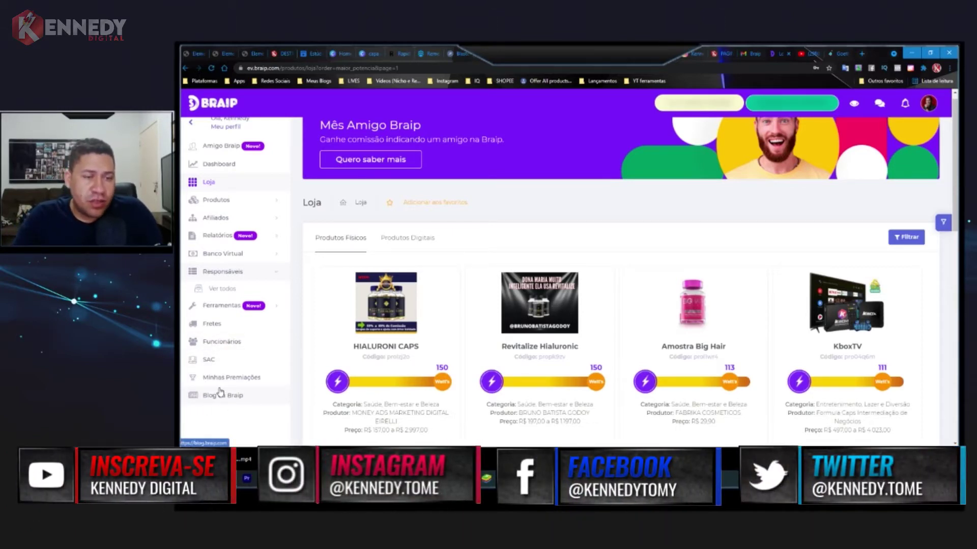
Step: Open Minhas Premiações and look through the award badges
left_click(233, 382)
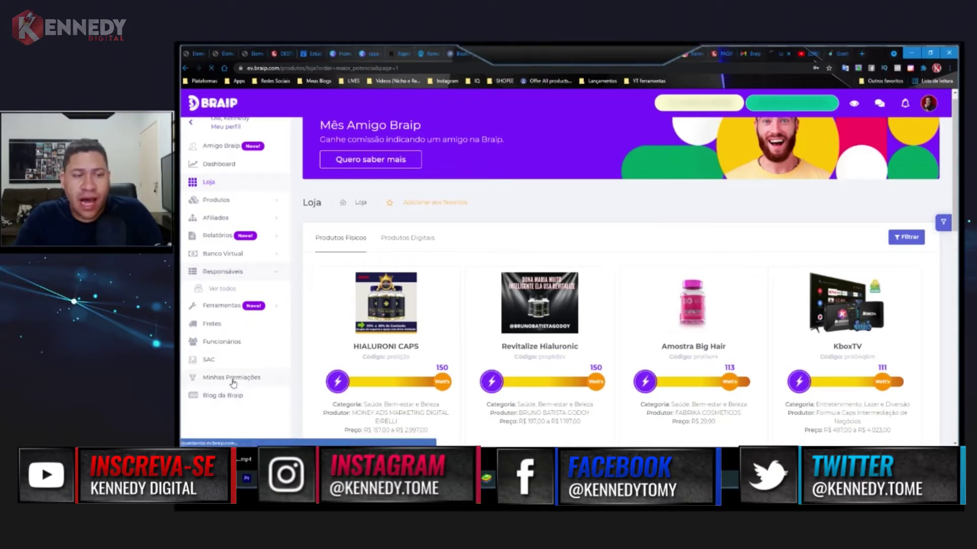
scroll(268, 380, "down", 5)
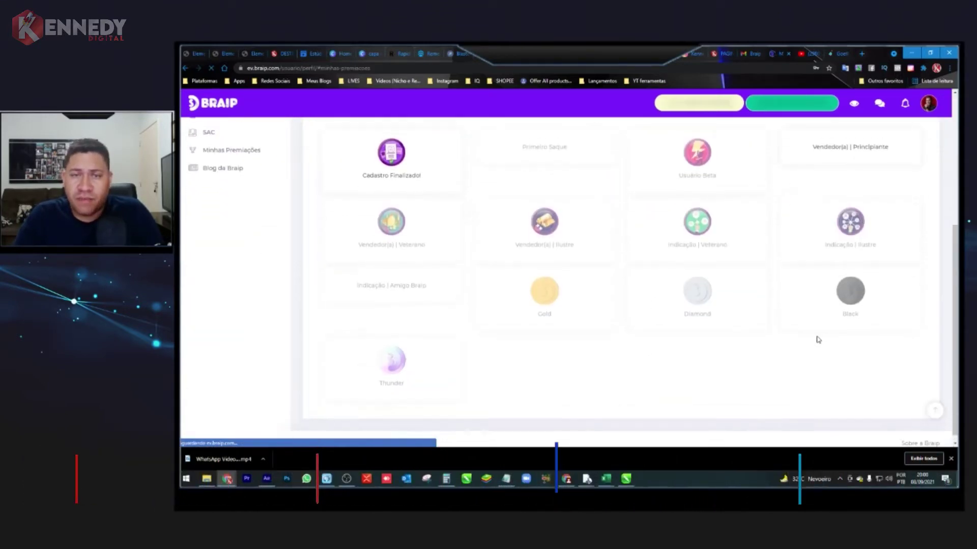
scroll(818, 337, "up", 3)
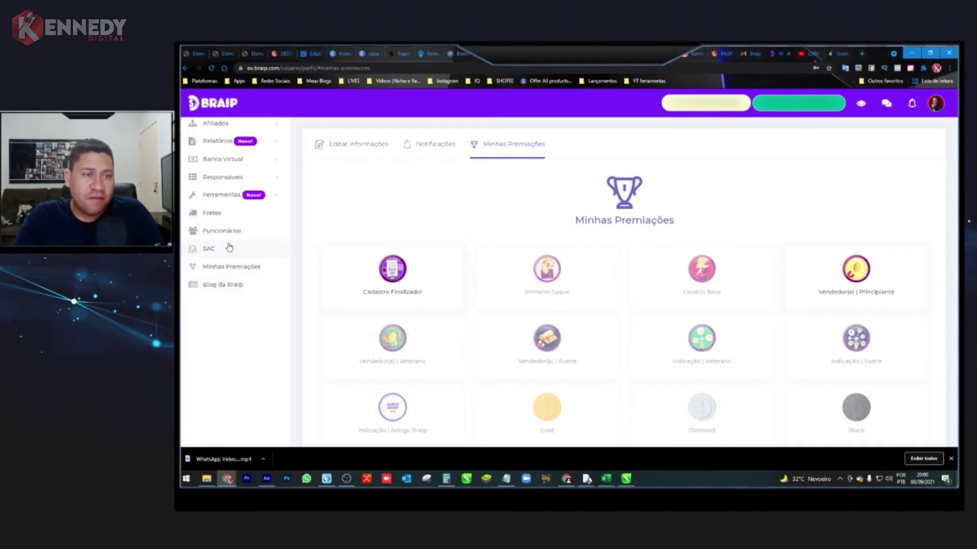
scroll(261, 299, "up", 2)
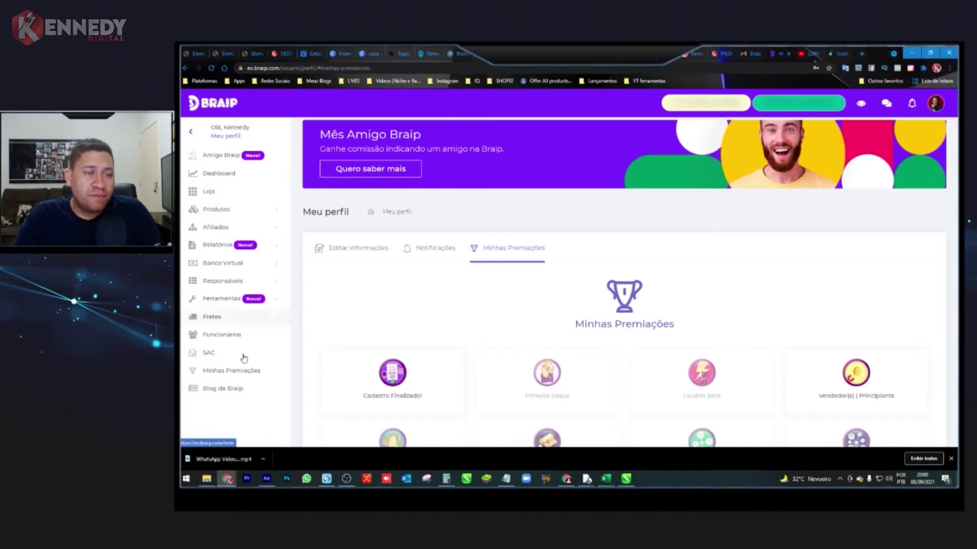
Step: Return to the store and browse the first physical products on offer
left_click(208, 196)
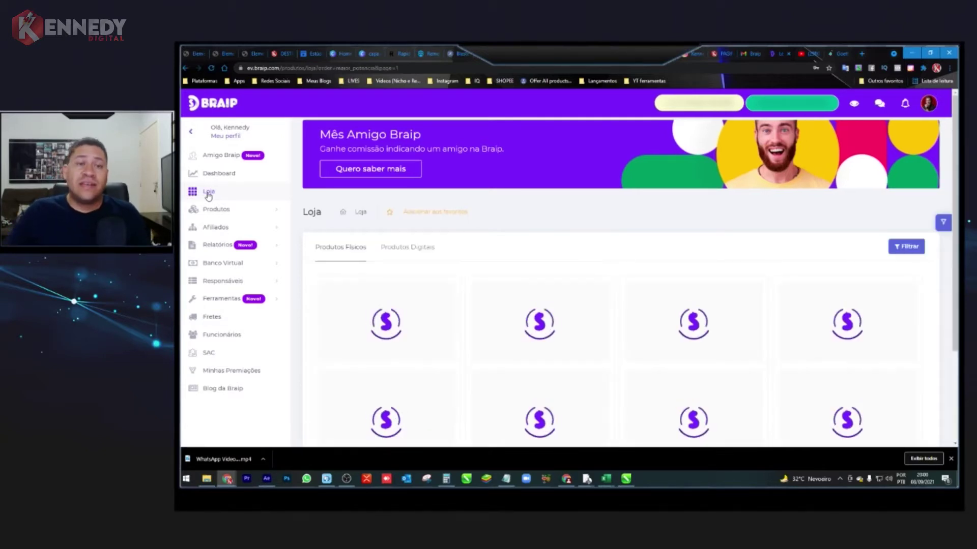
scroll(691, 287, "down", 1)
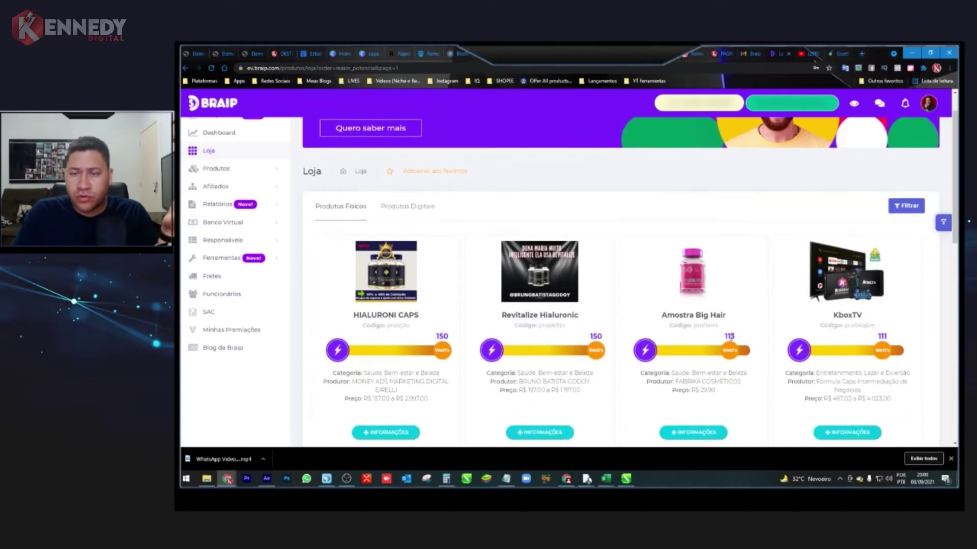
scroll(701, 342, "down", 2)
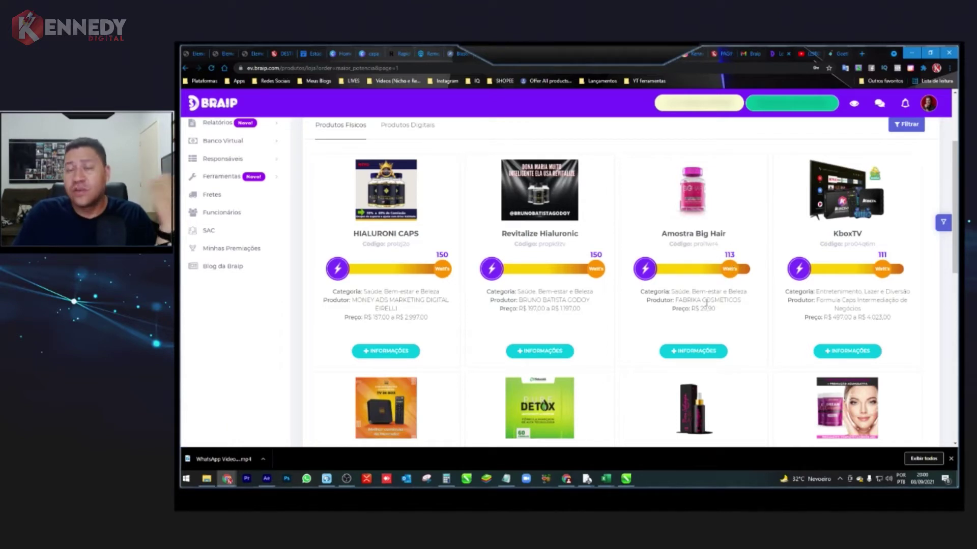
Step: Open the information page of Amostra Big Hair and review its commission offer, description and plans
left_click(702, 355)
scroll(672, 285, "down", 5)
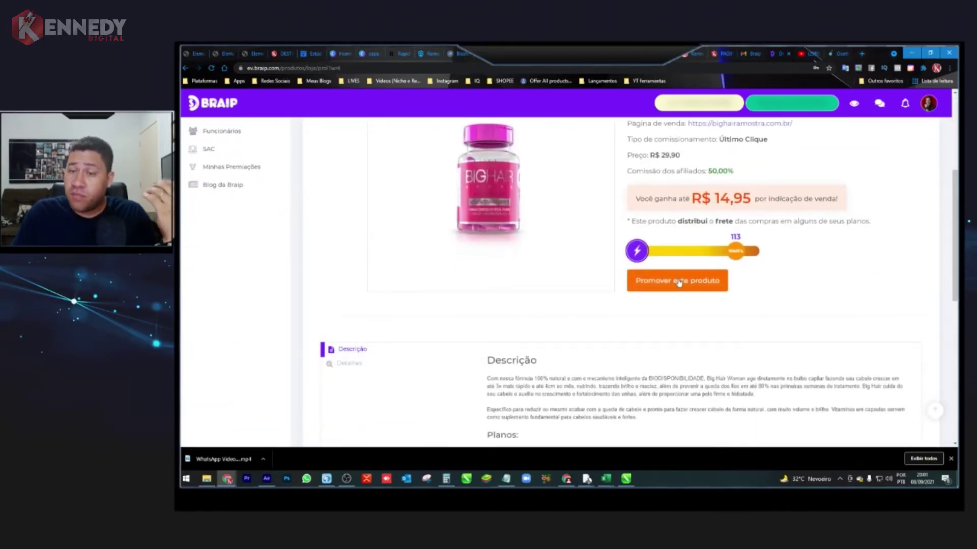
scroll(684, 284, "down", 1)
scroll(685, 284, "down", 2)
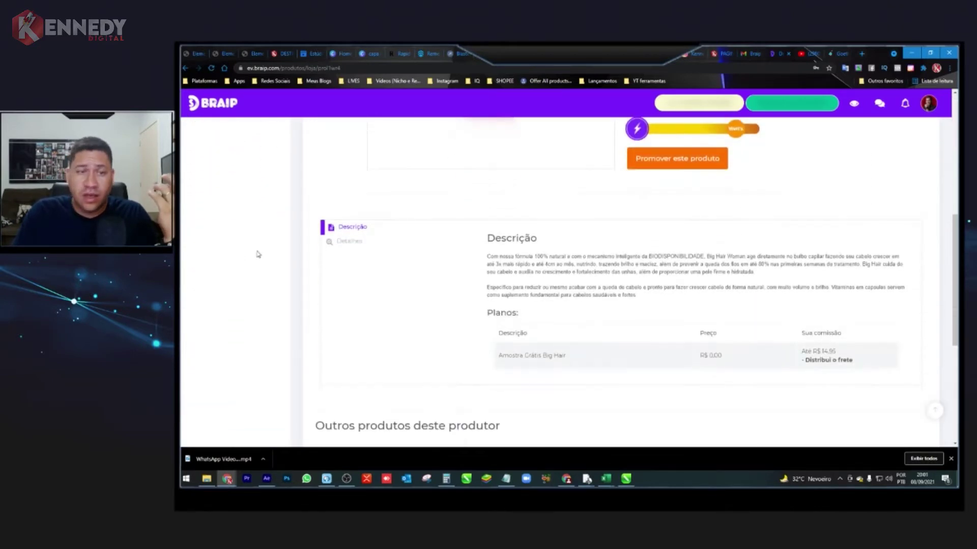
Step: Show the product's Detalhes and highlight its price and affiliate commission
left_click(338, 244)
scroll(761, 380, "down", 2)
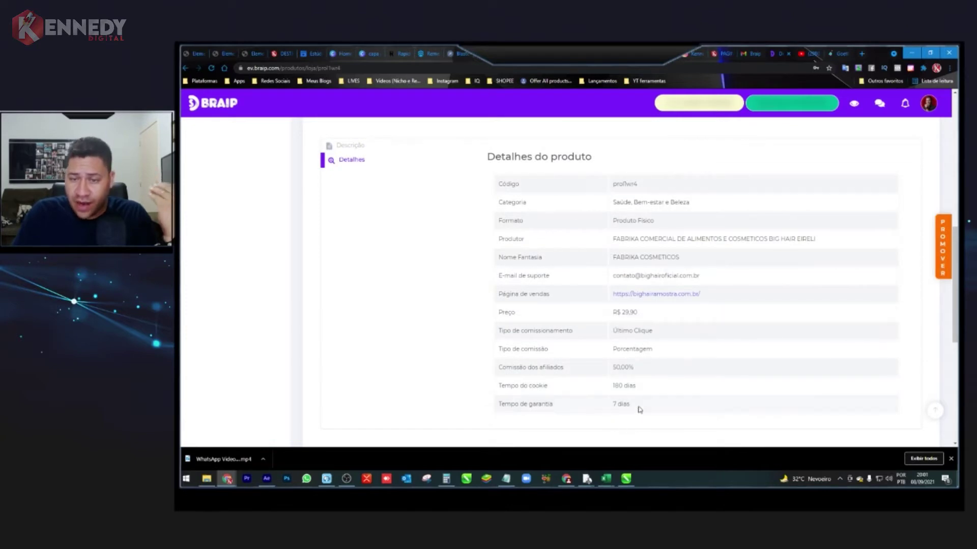
double_click(636, 311)
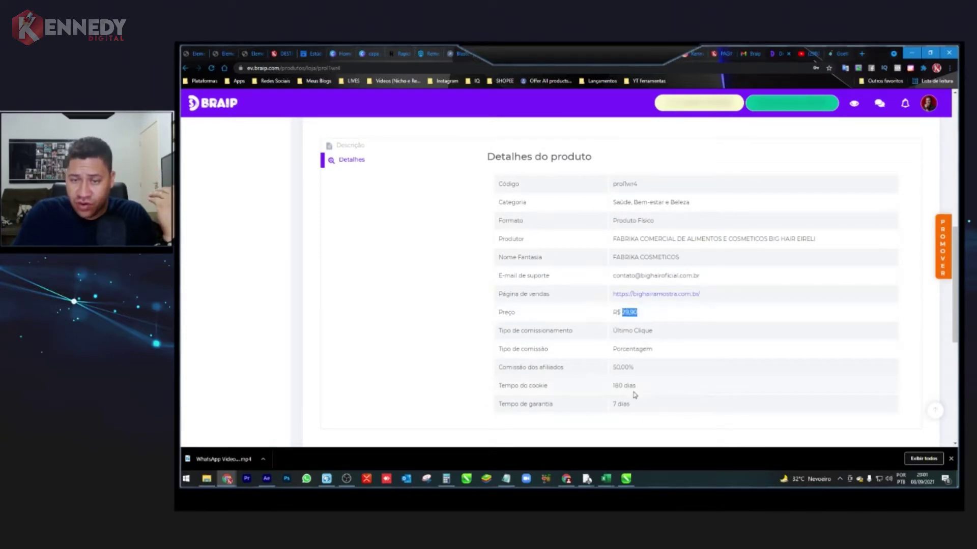
left_click_drag(636, 367, 616, 367)
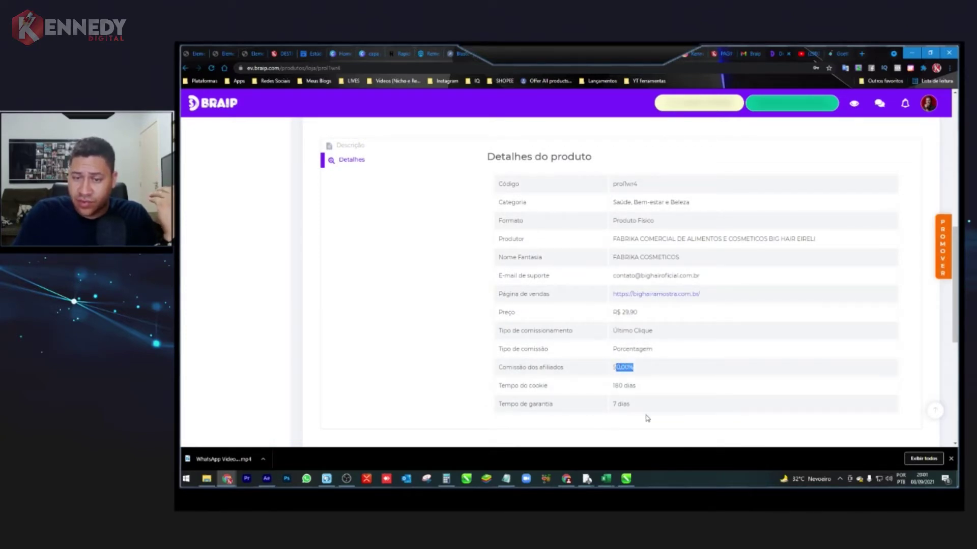
Step: Return to the product summary of Amostra Big Hair and highlight its sales page address
scroll(713, 365, "up", 6)
scroll(620, 279, "up", 3)
scroll(778, 376, "down", 4)
scroll(737, 316, "up", 3)
left_click_drag(793, 243, 686, 246)
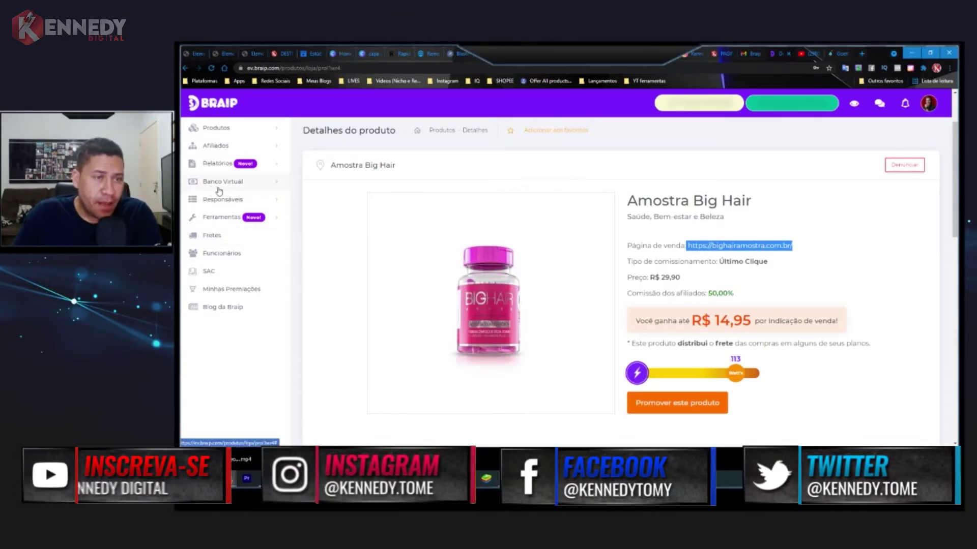
Step: Go back to the store, switch to Produtos Digitais and browse the listed digital products
scroll(372, 242, "up", 2)
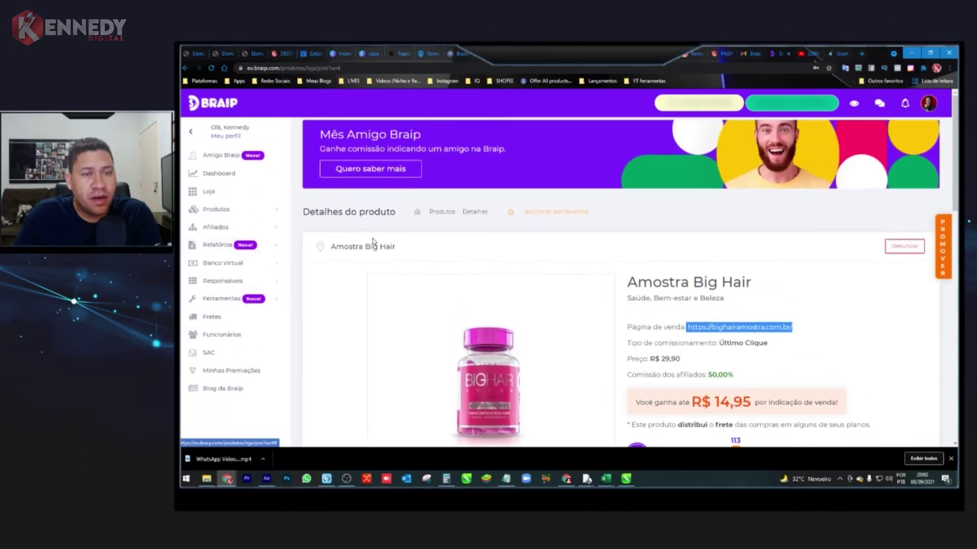
left_click(208, 191)
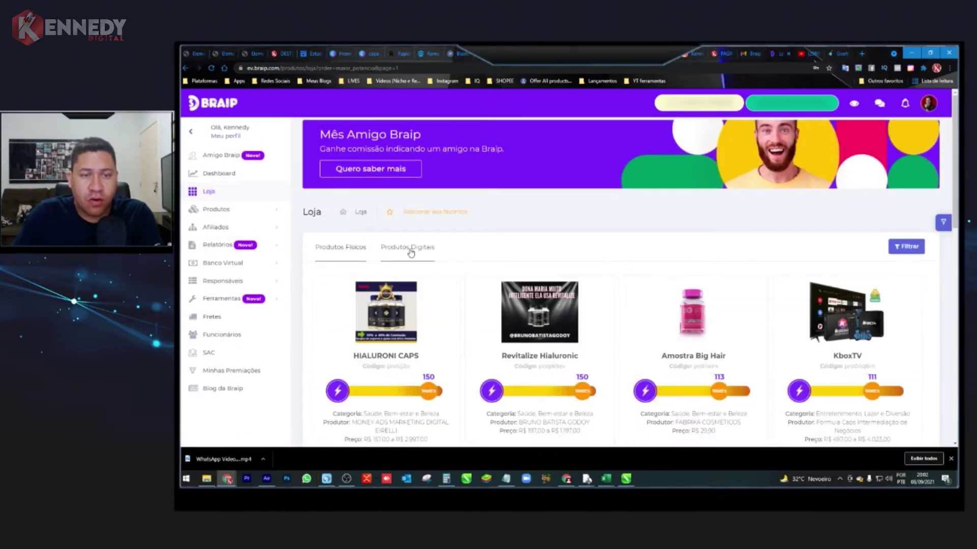
left_click(411, 253)
scroll(688, 298, "down", 2)
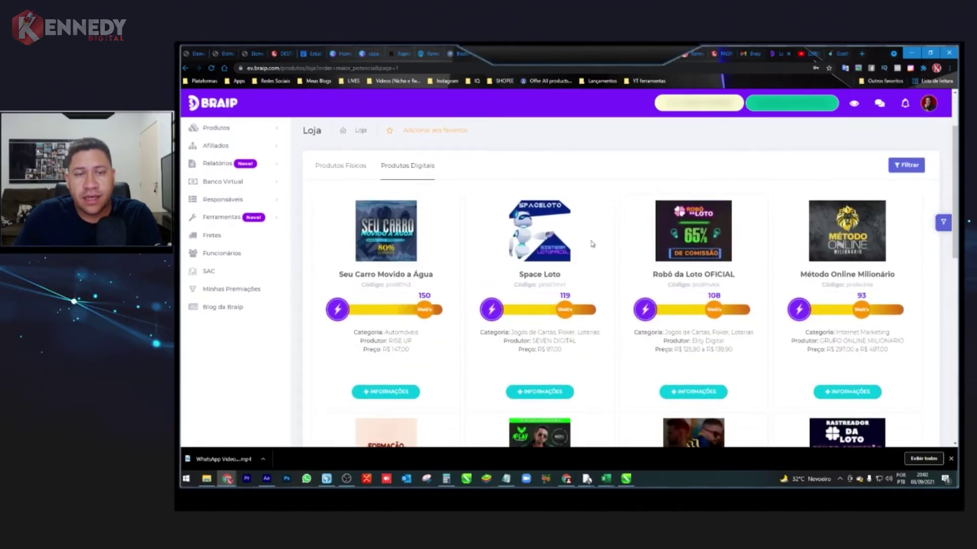
scroll(592, 244, "down", 7)
scroll(593, 244, "up", 9)
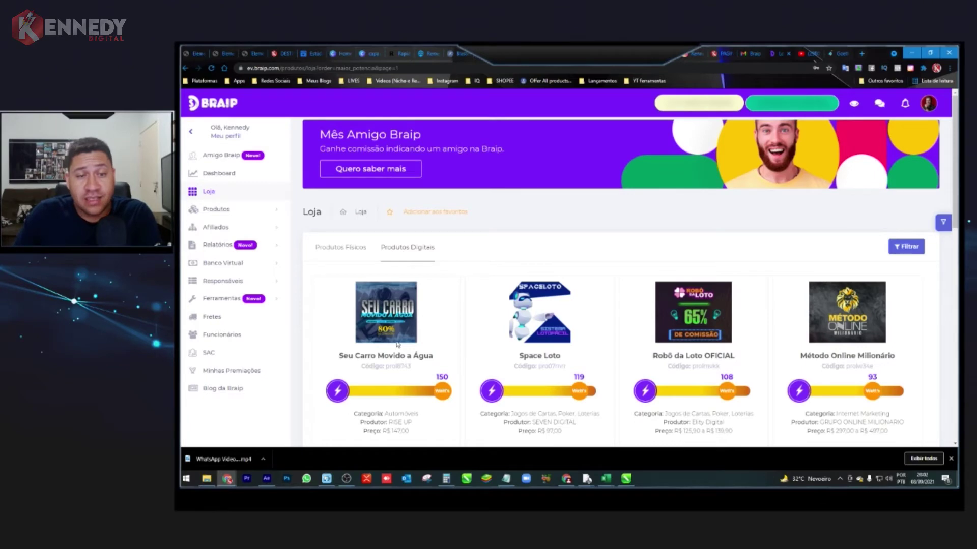
scroll(398, 344, "down", 2)
scroll(732, 350, "down", 7)
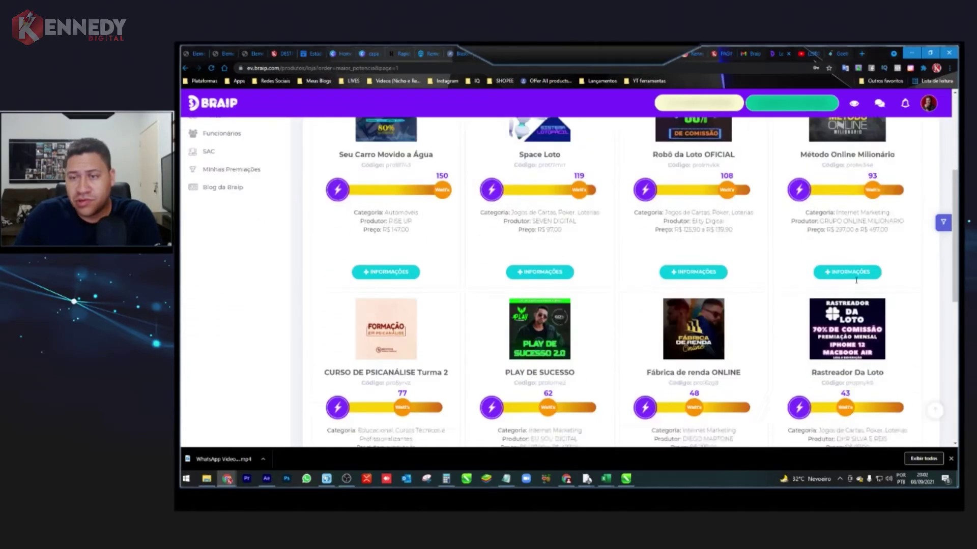
scroll(828, 378, "down", 3)
scroll(749, 388, "up", 10)
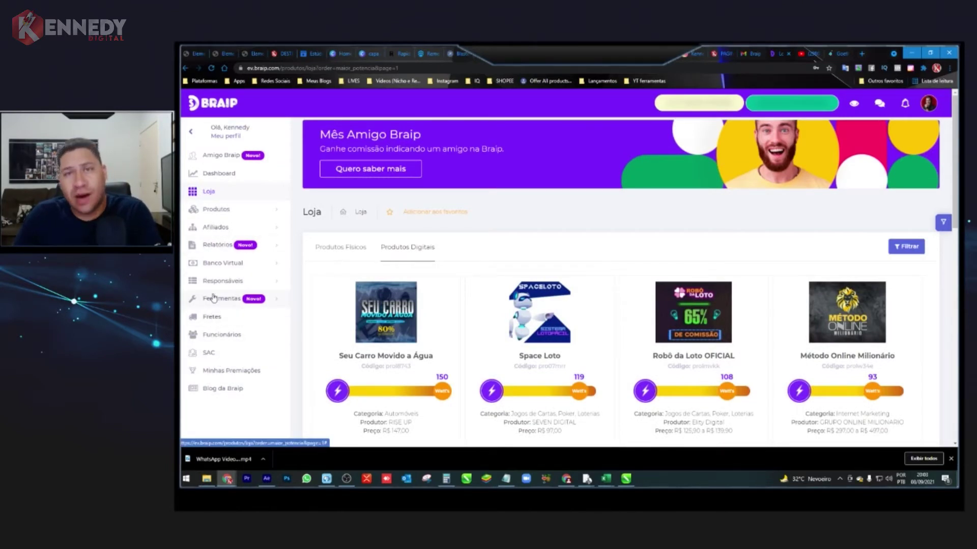
Step: Open the Saques page of Banco Virtual to view balances and withdrawals
left_click(215, 263)
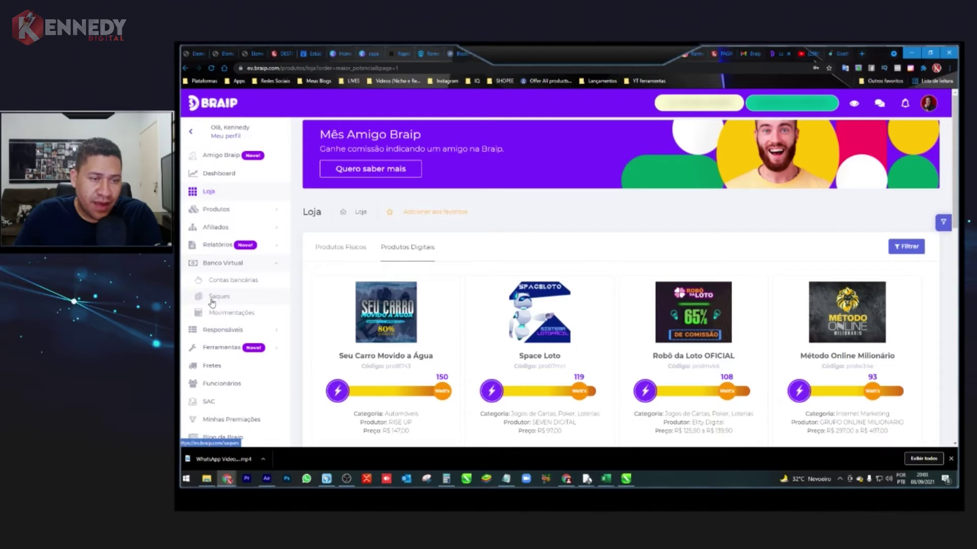
left_click(212, 302)
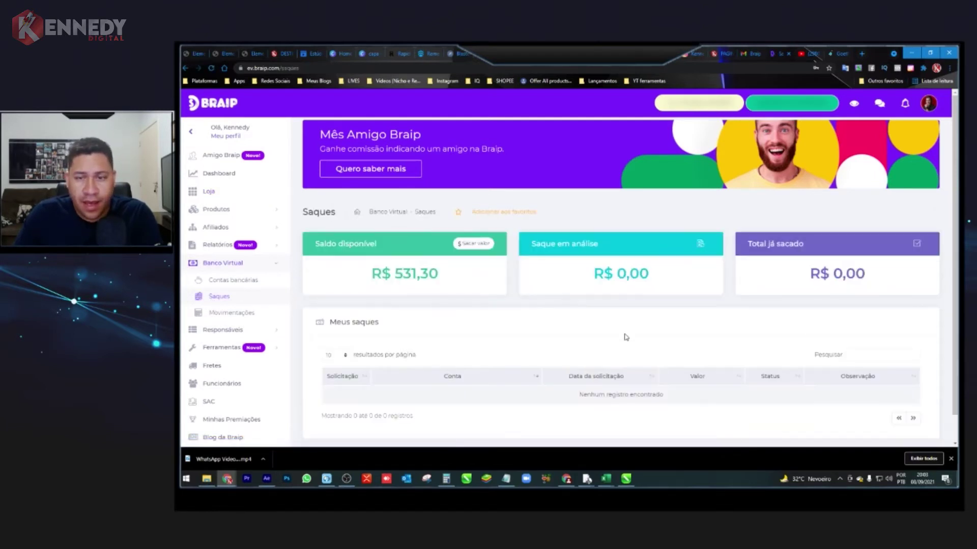
Step: Highlight the Saldo disponível amount on the Saques page
scroll(651, 351, "down", 1)
left_click_drag(445, 255, 361, 246)
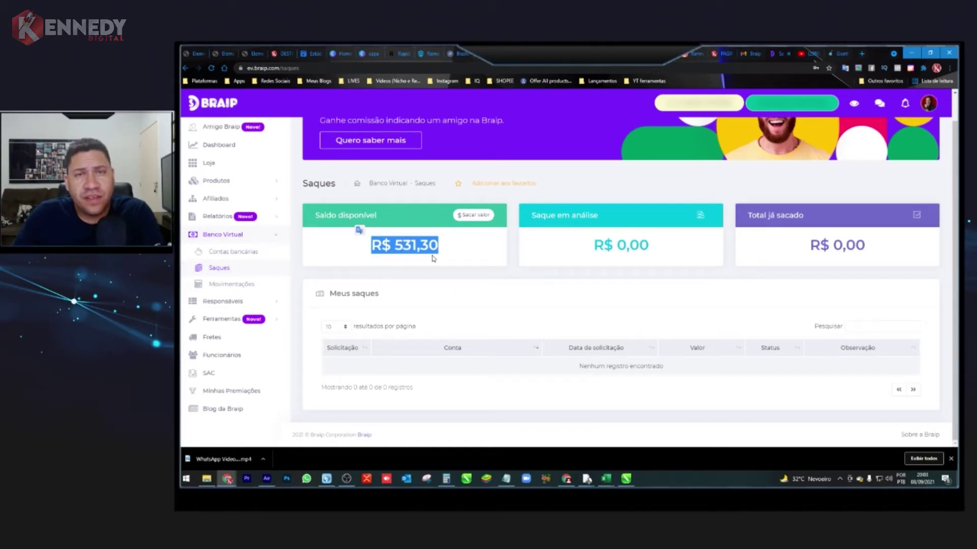
left_click(466, 261)
left_click_drag(458, 250, 364, 249)
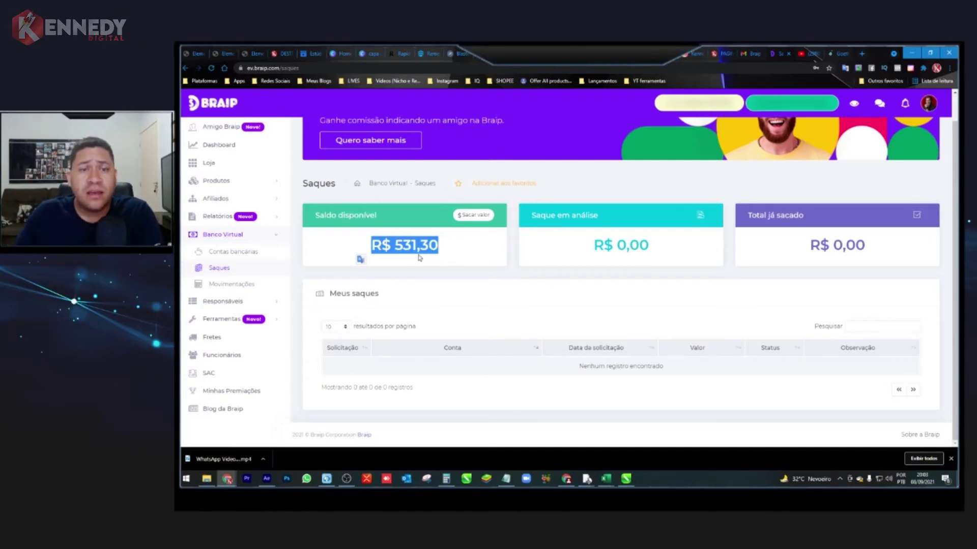
left_click(438, 253)
left_click_drag(430, 250, 358, 255)
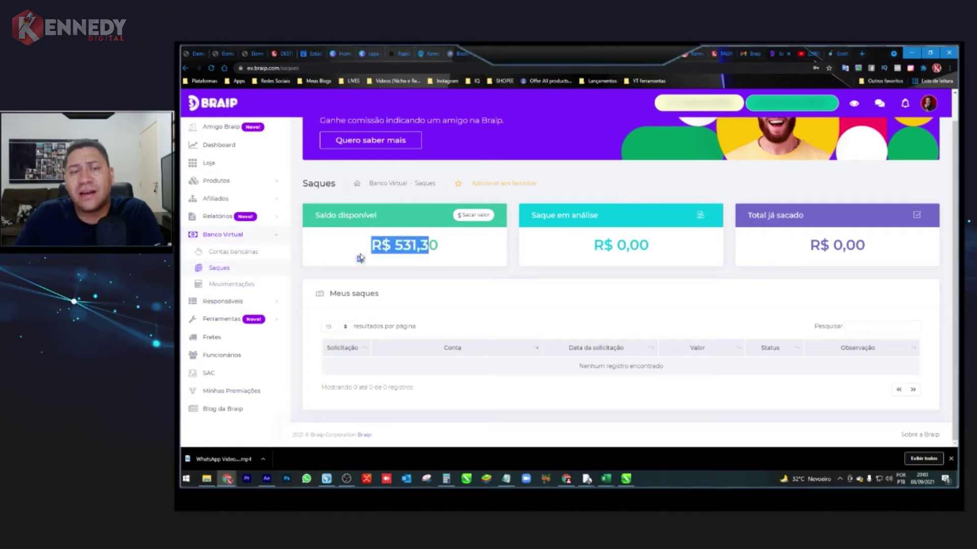
left_click_drag(445, 246, 357, 247)
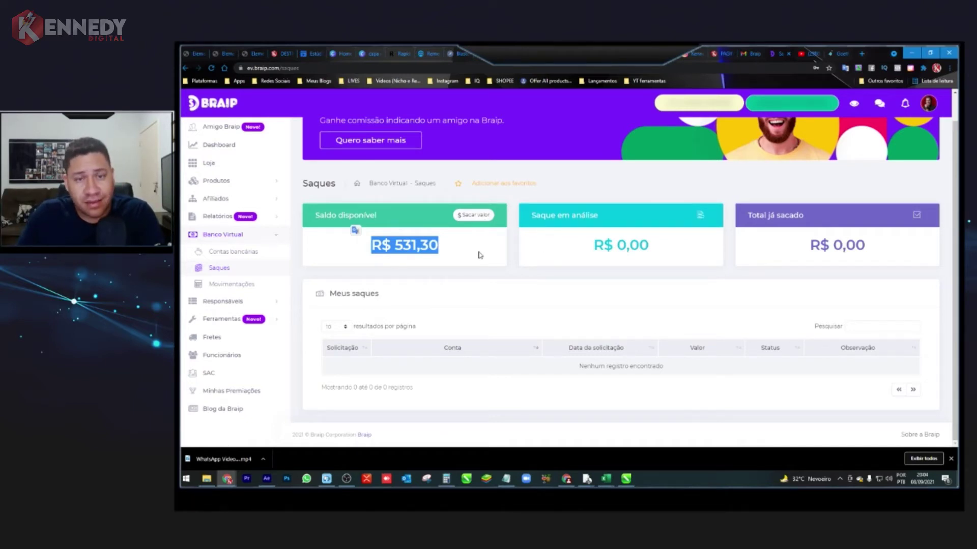
Step: Try to request a withdrawal of the available balance and dismiss the resulting notice
left_click(457, 255)
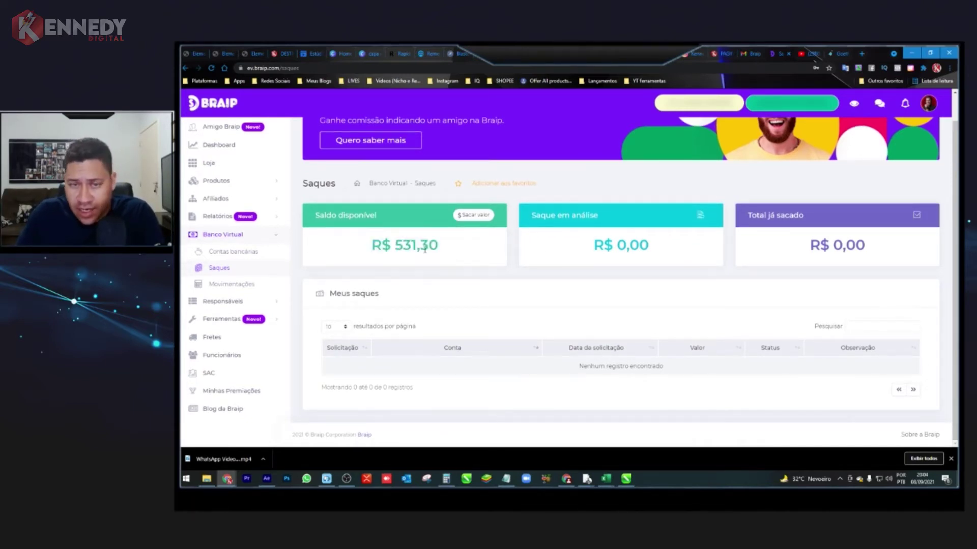
left_click(464, 216)
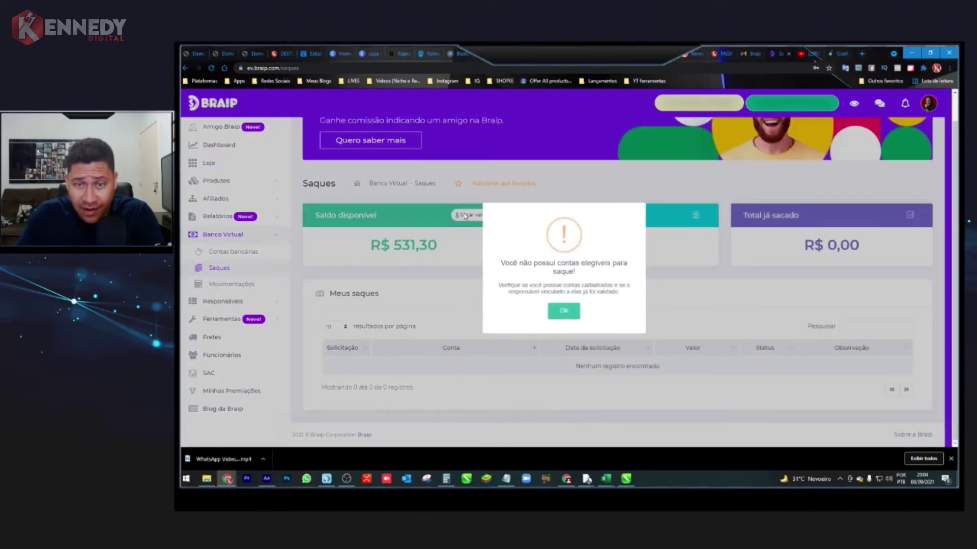
left_click(566, 316)
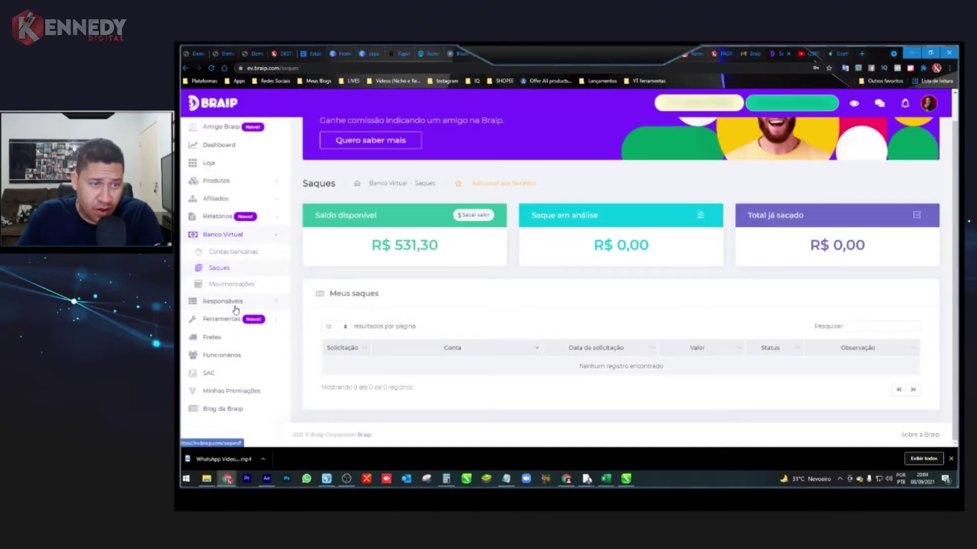
Step: Open Contas bancárias in Banco Virtual and choose the registered account holder as Responsável for a new bank account
left_click(222, 253)
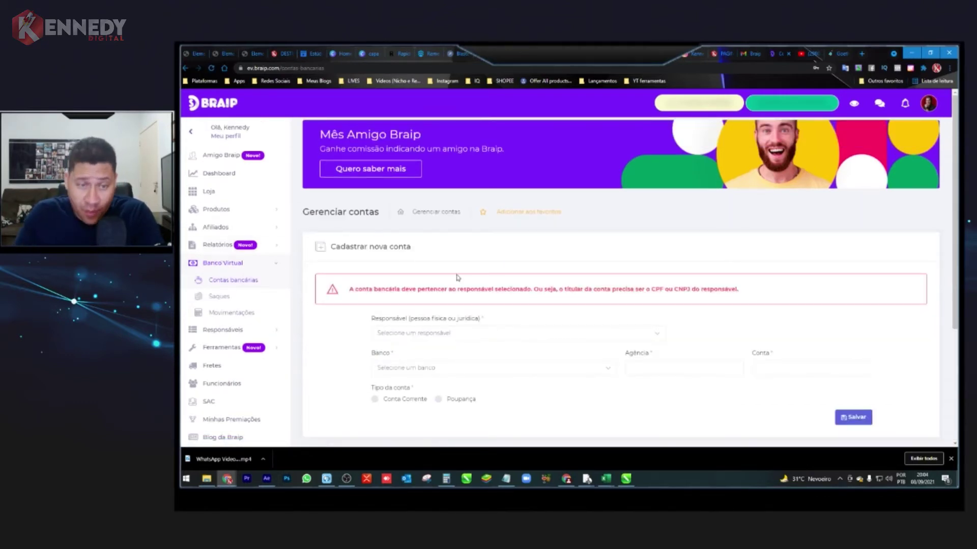
scroll(594, 319, "down", 5)
scroll(566, 384, "up", 3)
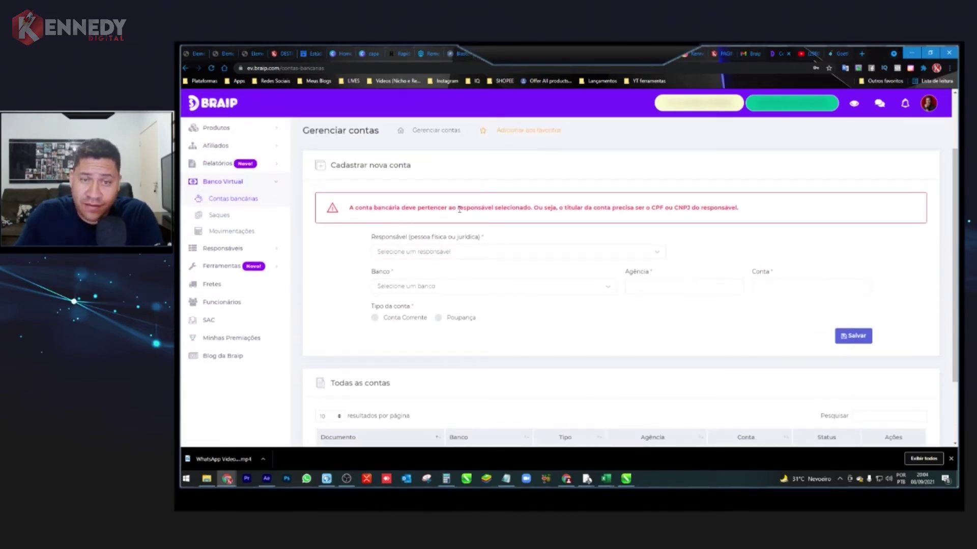
left_click(486, 253)
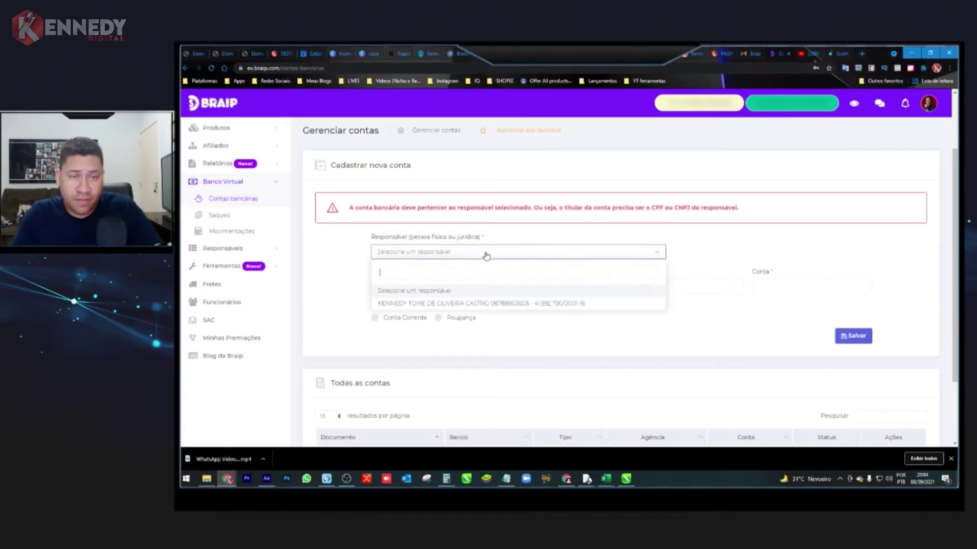
left_click(475, 303)
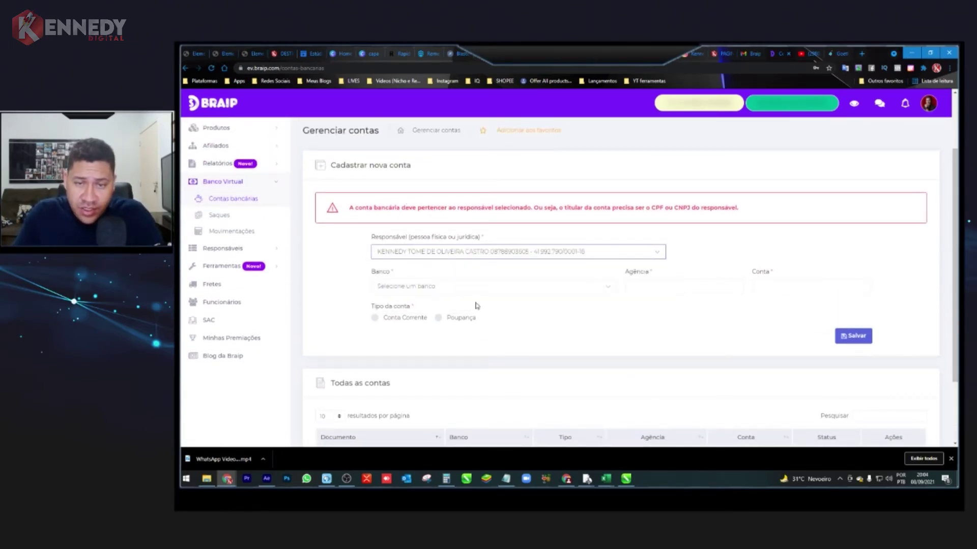
Step: Set the new account's bank to 260 - NU PAGAMENTOS S.A
left_click(451, 288)
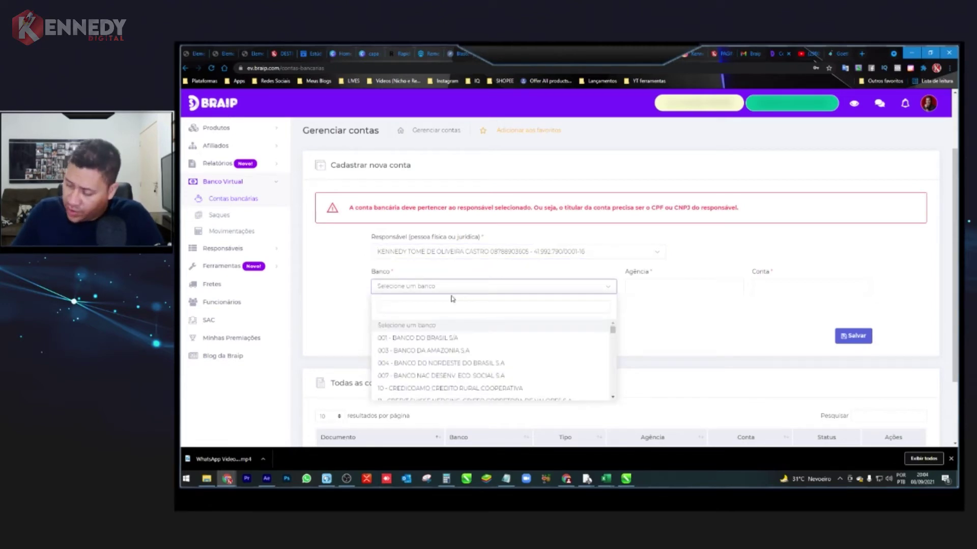
type("260")
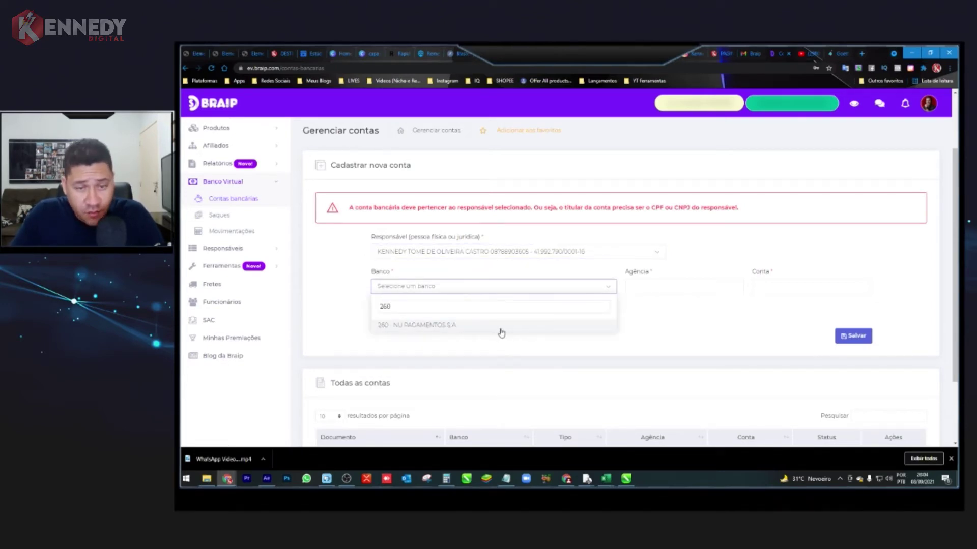
left_click(499, 331)
Step: Set the Agência to 0001 and enter the bank account number with its check digit
left_click(647, 288)
type("0")
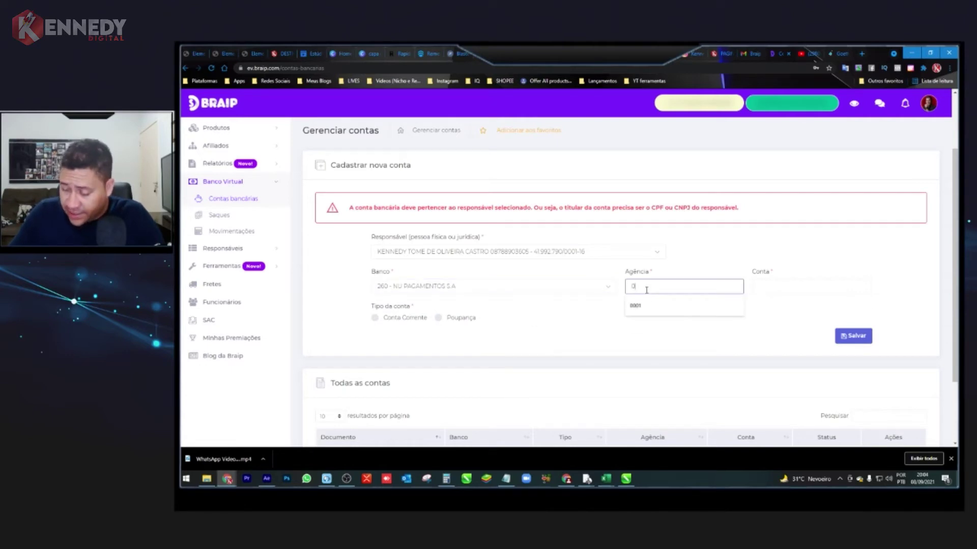
type("001")
left_click(804, 285)
left_click(791, 319)
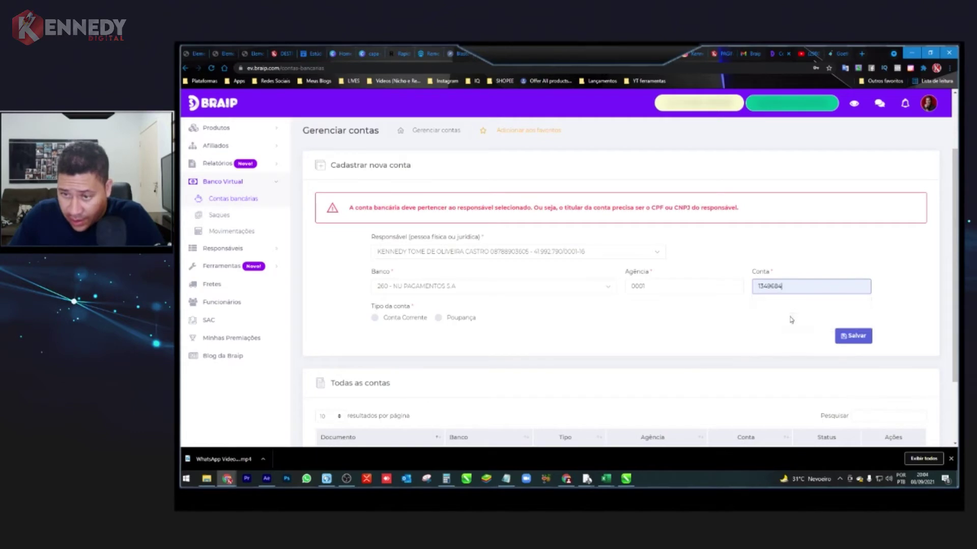
left_click(759, 280)
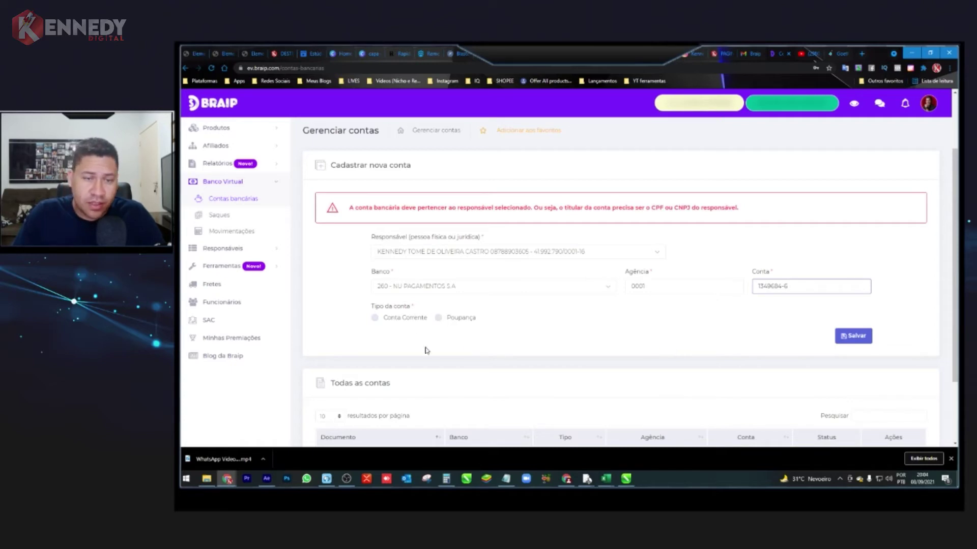
Step: Save the new bank account as Conta Corrente and agree to send the proof of bank details
left_click(397, 318)
left_click(855, 339)
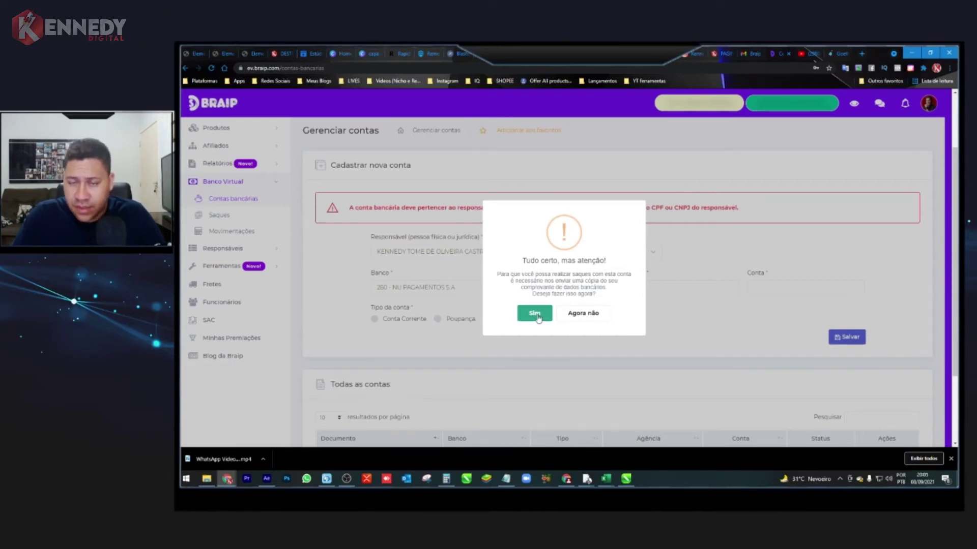
left_click(535, 314)
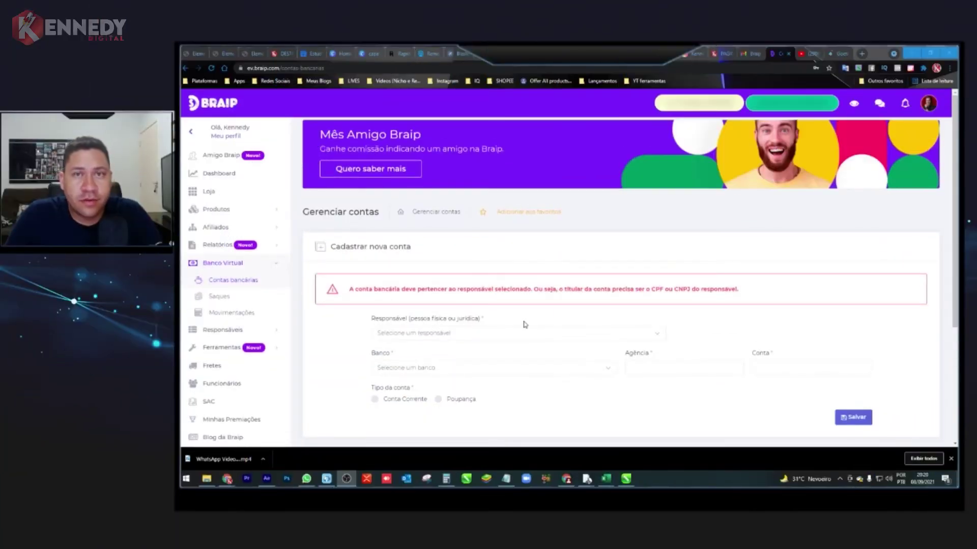
Step: Walk through the account registration form, choosing the account holder as Responsável and showing the bank, Agência and Conta fields
scroll(364, 319, "down", 3)
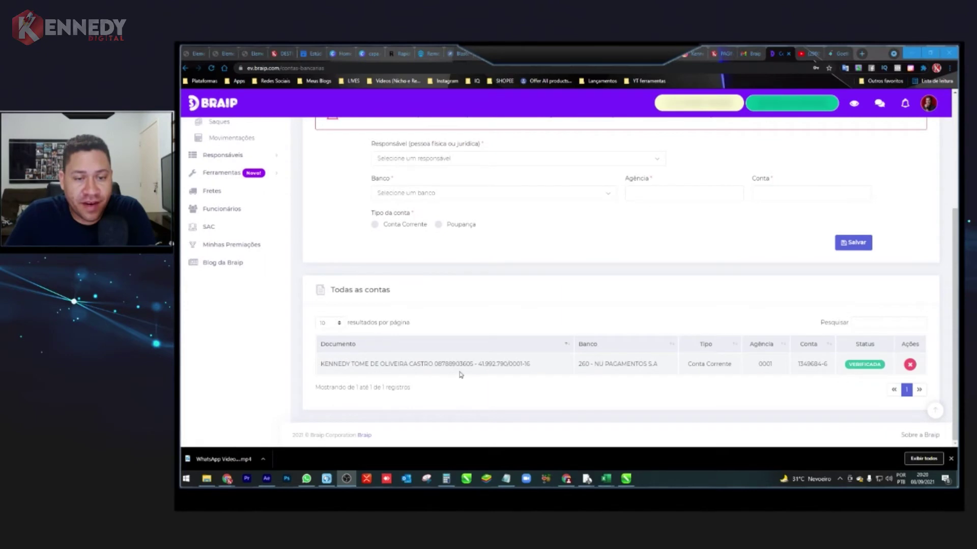
scroll(366, 364, "up", 2)
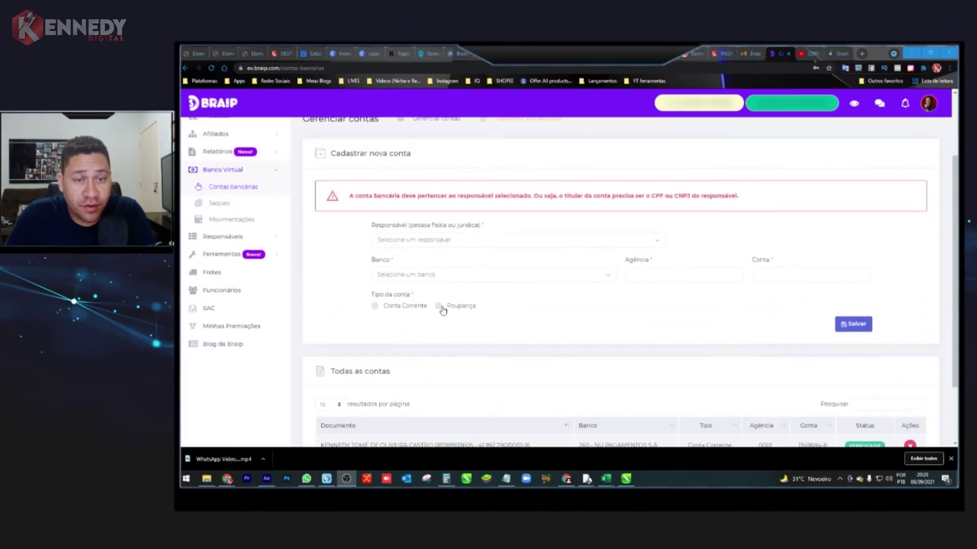
left_click(440, 241)
left_click(463, 293)
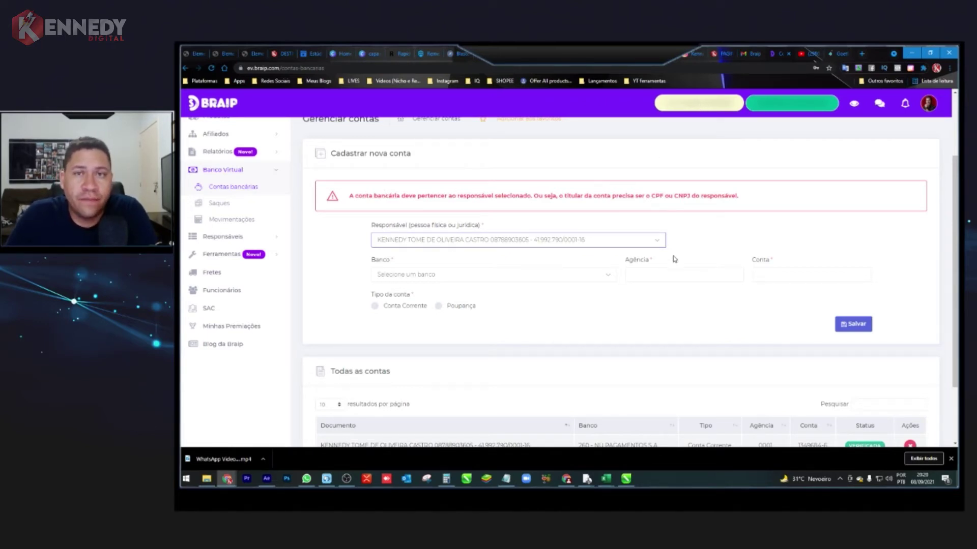
scroll(556, 256, "up", 3)
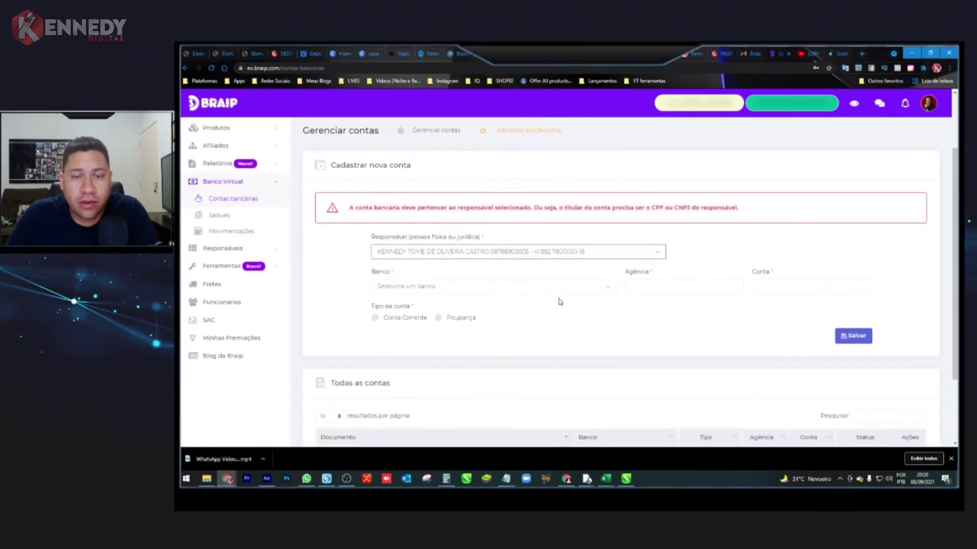
left_click(589, 292)
left_click(654, 286)
key("Tab")
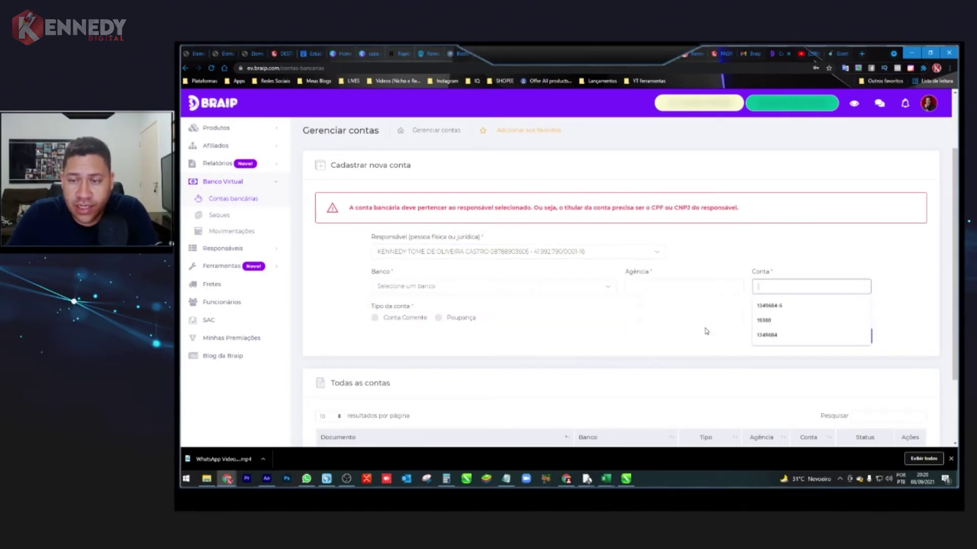
Step: Review the registered bank account and its status under Todas as contas
scroll(844, 338, "down", 2)
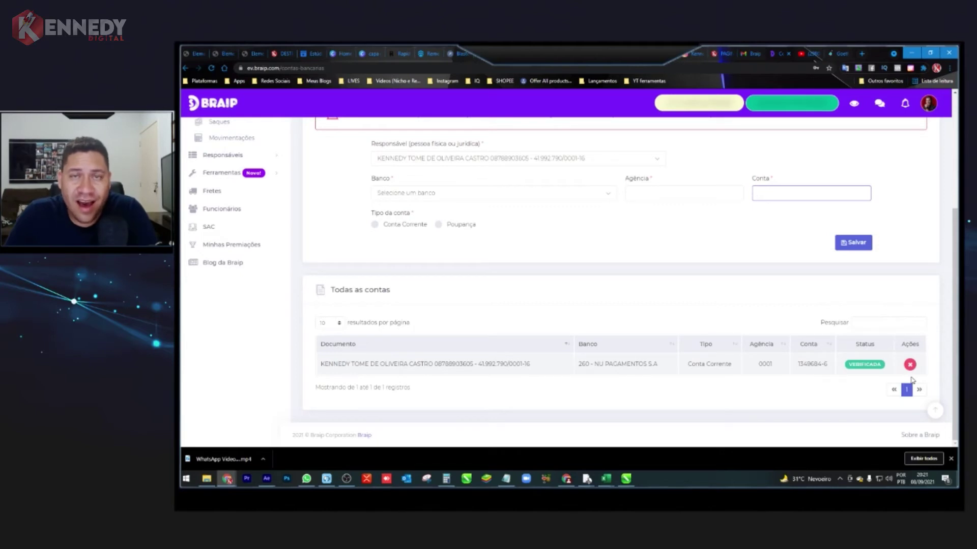
scroll(564, 234, "up", 5)
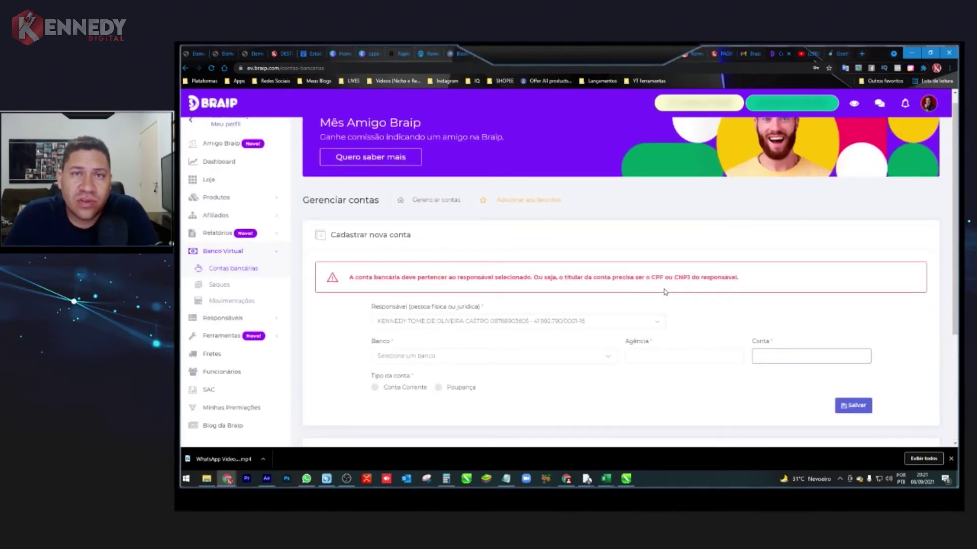
scroll(665, 292, "down", 3)
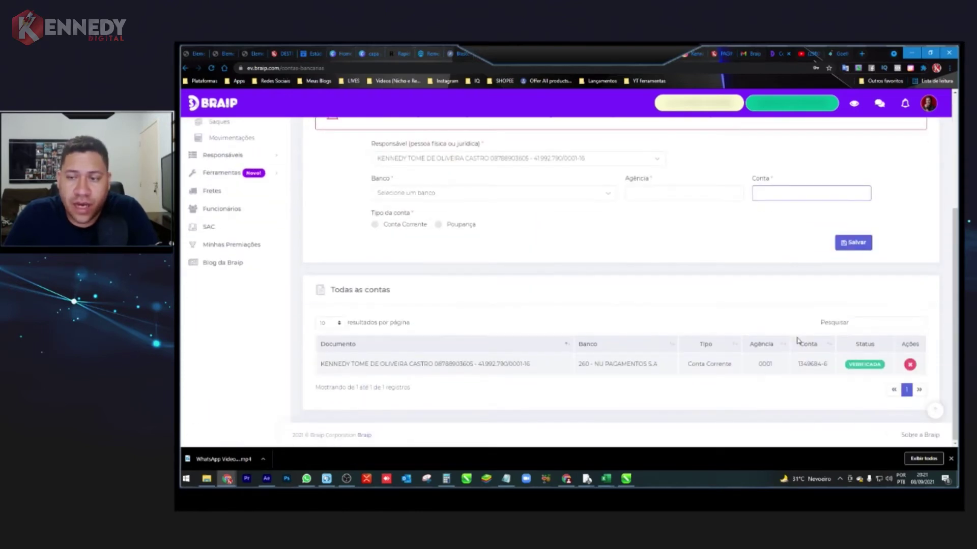
scroll(868, 368, "up", 3)
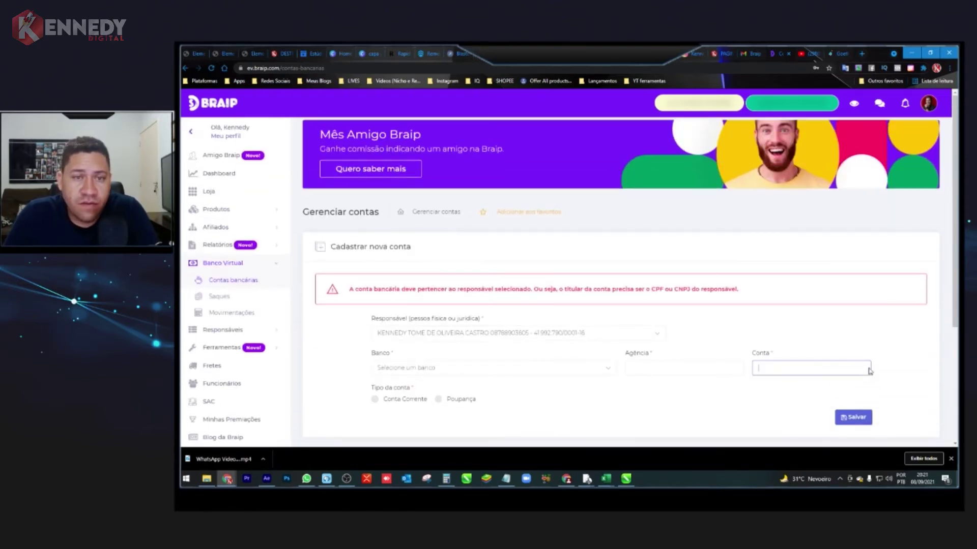
Step: Return to Saques, highlight the available balance and open a withdrawal request
left_click(221, 297)
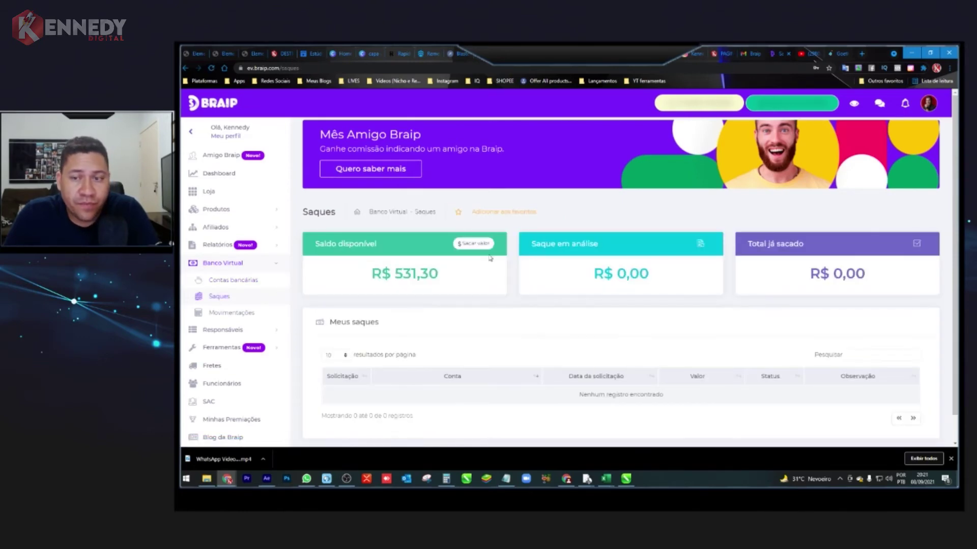
left_click_drag(442, 283, 380, 277)
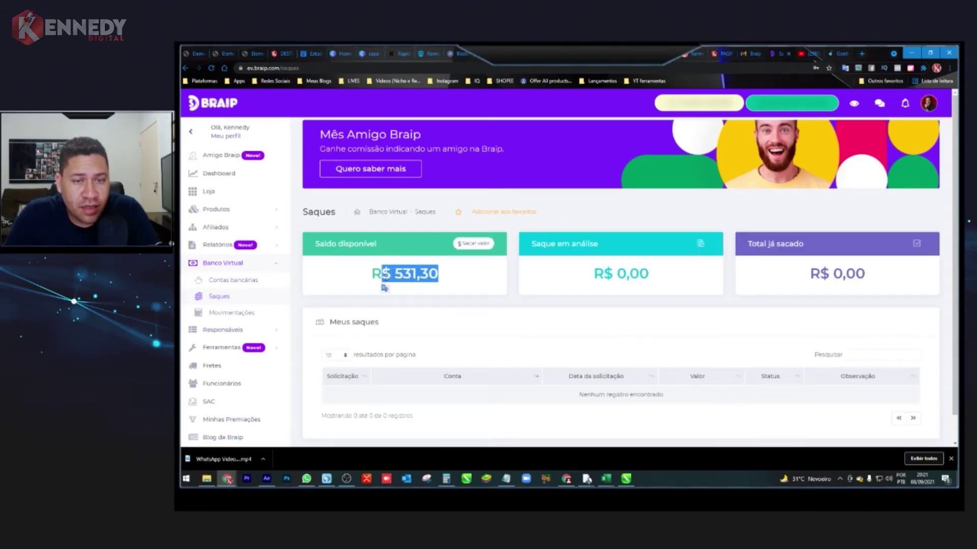
left_click(473, 244)
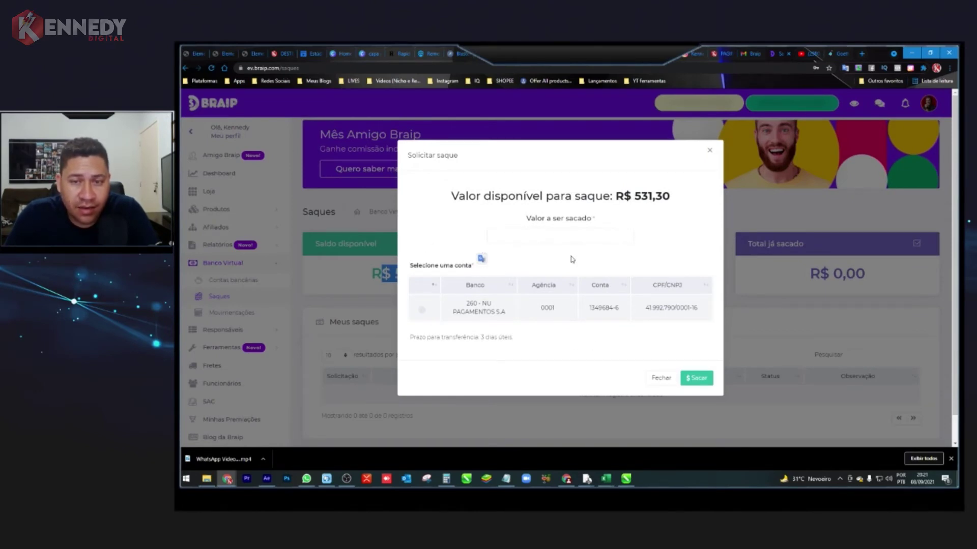
Step: Enter R$ 530,00 as Valor a ser sacado, close the request without submitting it and reload the Saques page
left_click(567, 234)
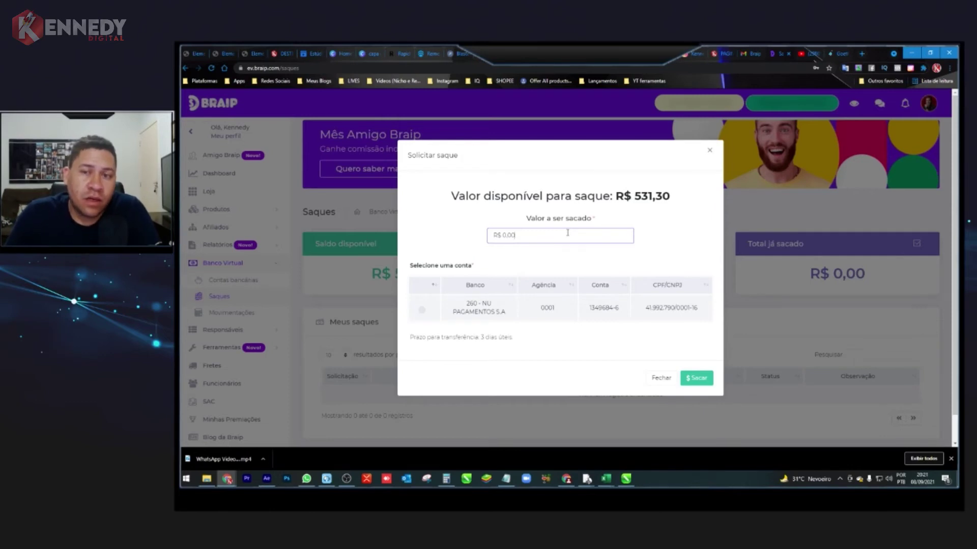
type("5")
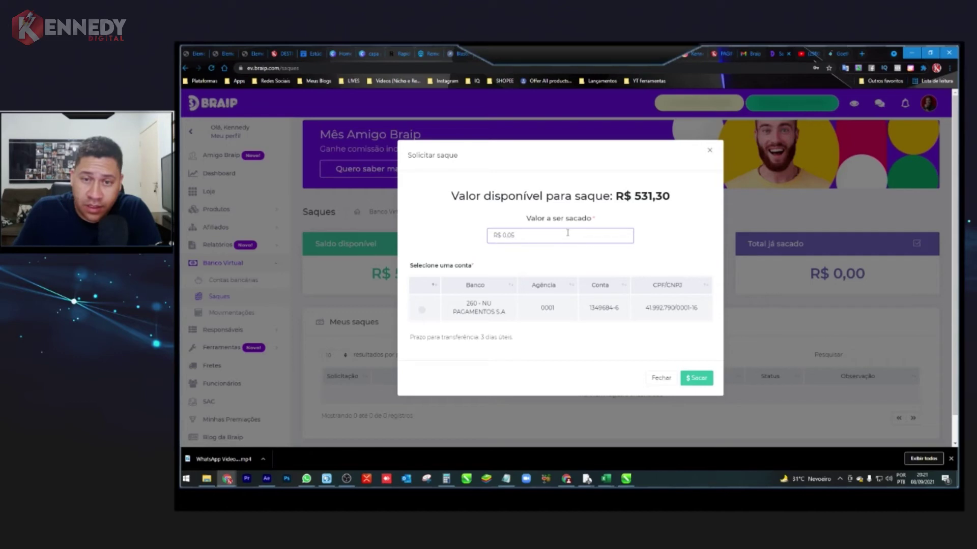
type("10")
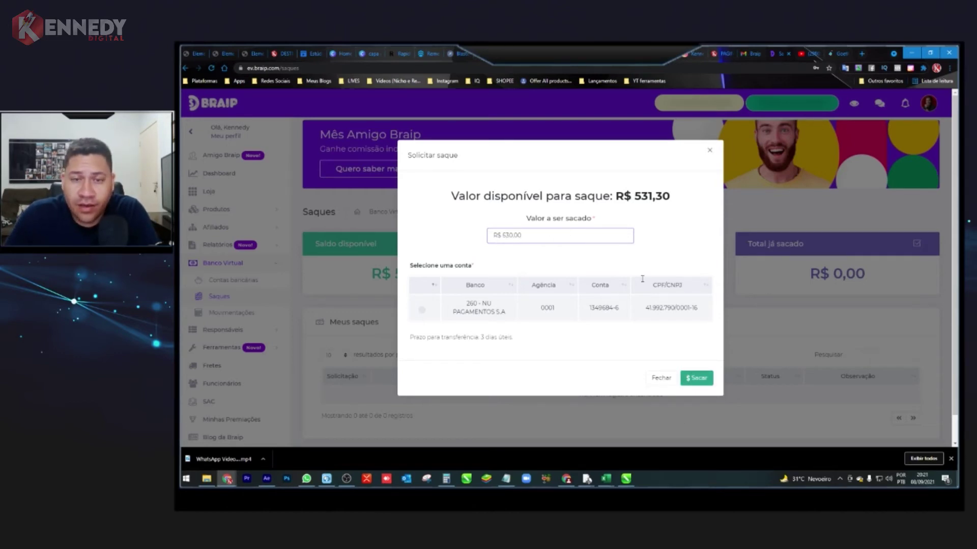
left_click(710, 151)
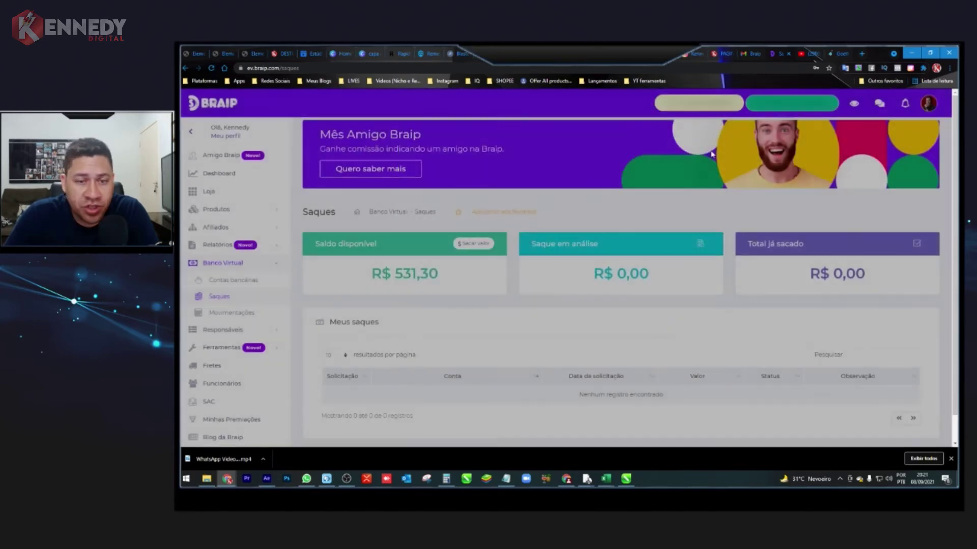
left_click(220, 300)
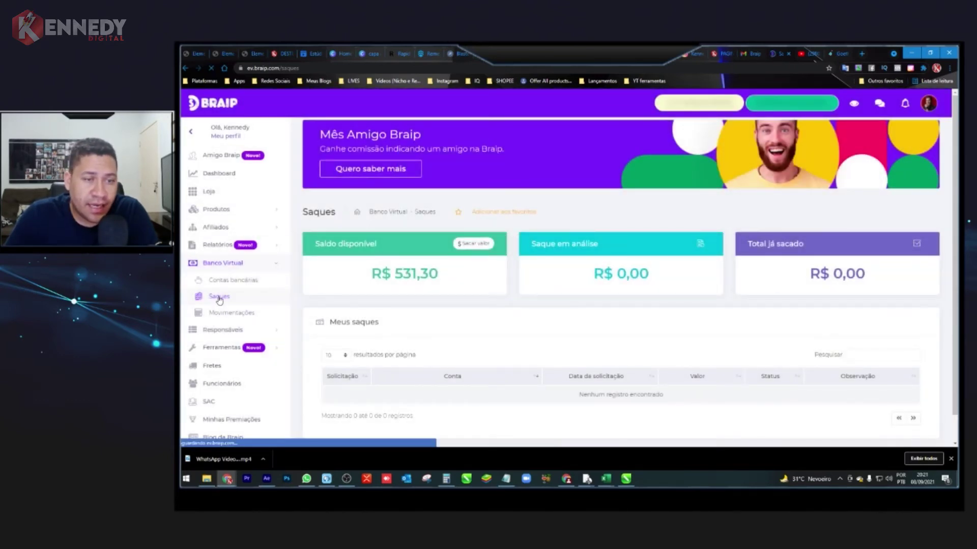
Step: Highlight the available balance on the Saques page and open the withdrawal request form
left_click_drag(450, 274, 360, 275)
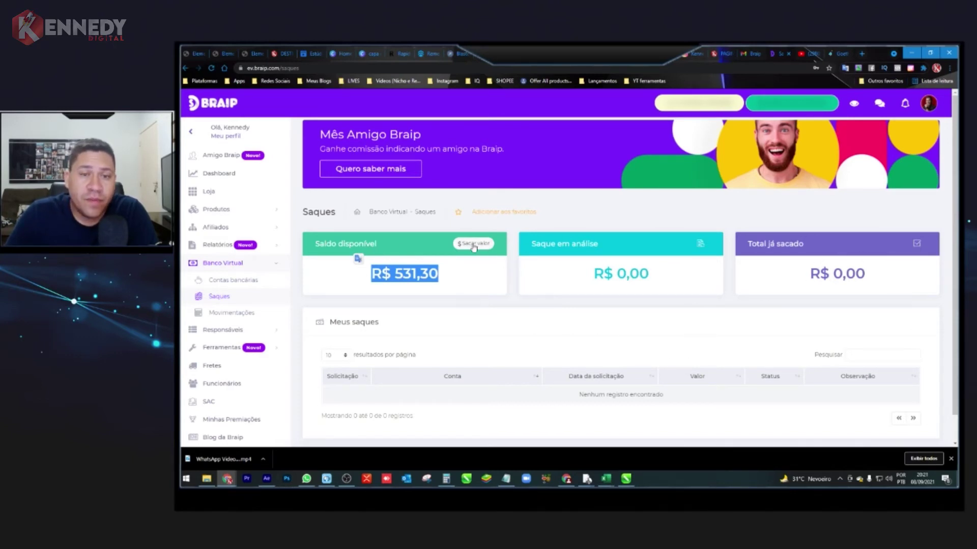
left_click(464, 272)
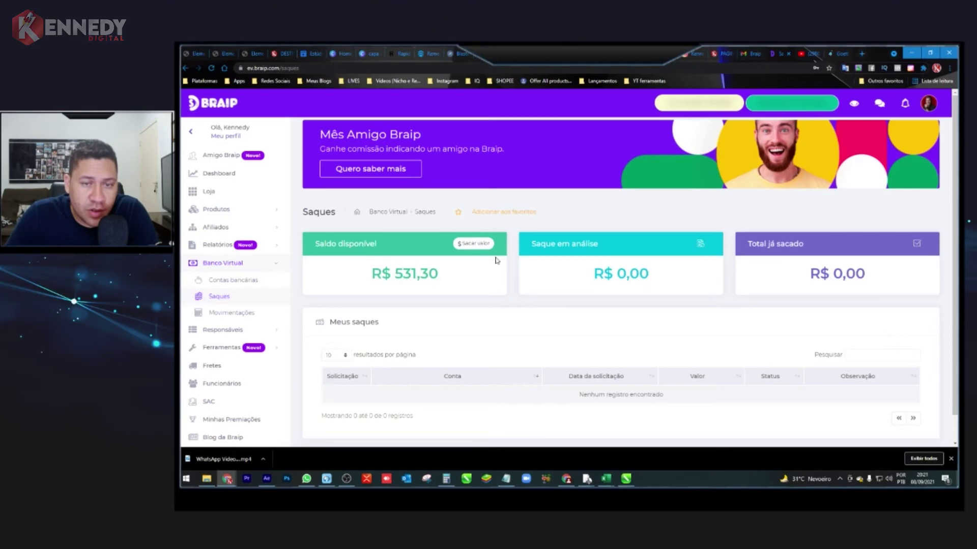
left_click(478, 244)
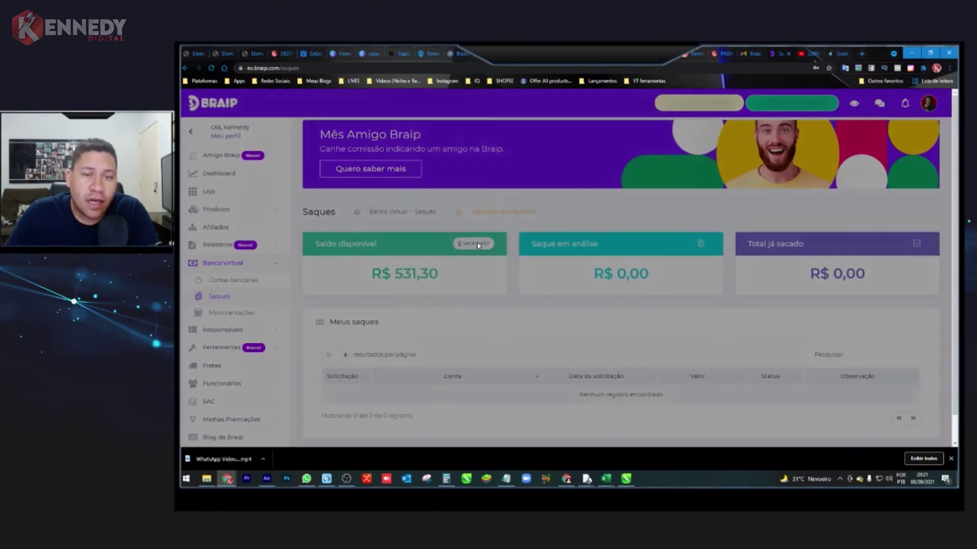
left_click(710, 150)
left_click(479, 244)
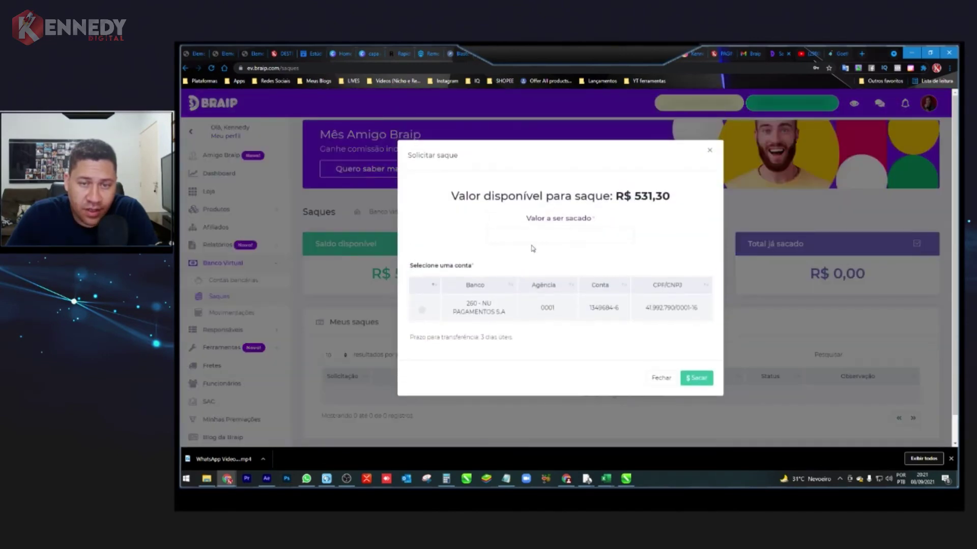
Step: Request a withdrawal of R$ 530,00 to the registered NU Pagamentos account and acknowledge the submission
left_click(553, 235)
type("530,00")
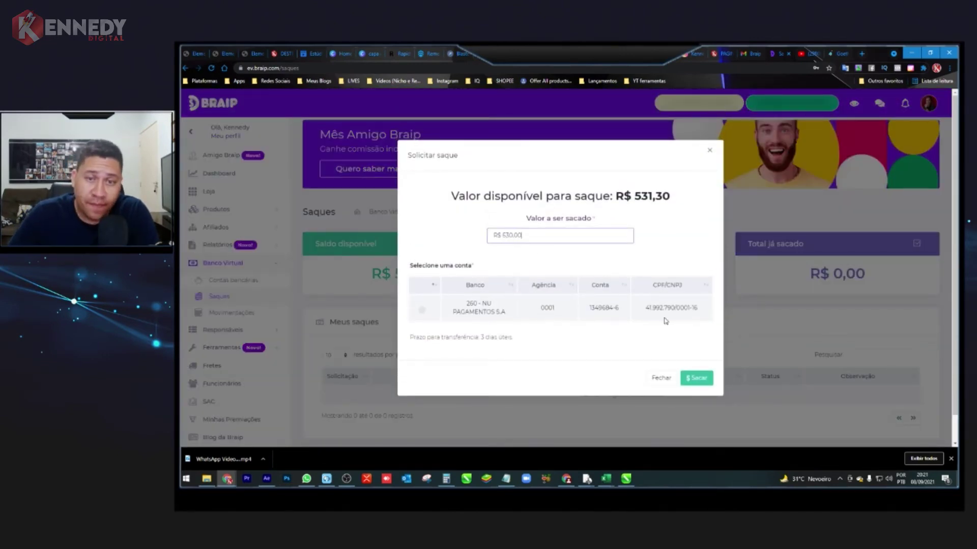
left_click(700, 384)
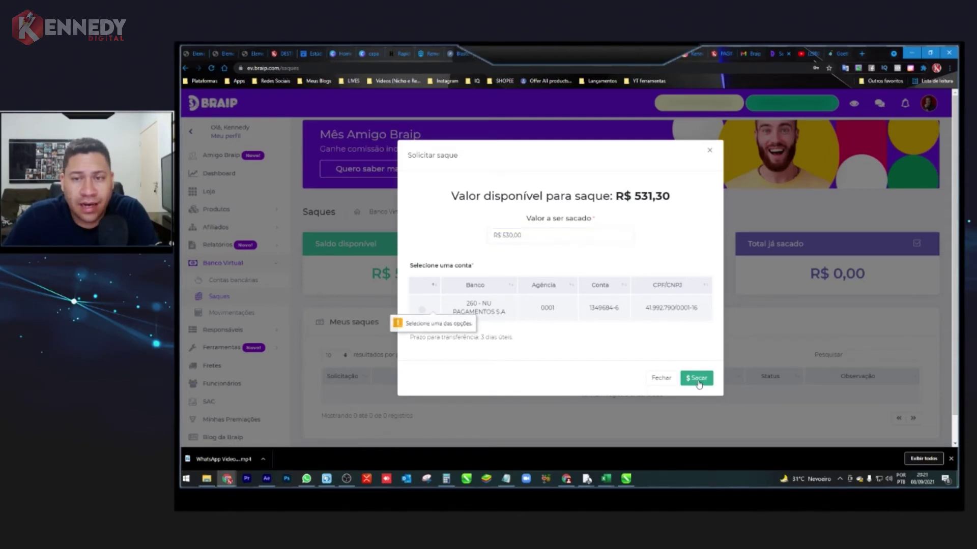
left_click(421, 310)
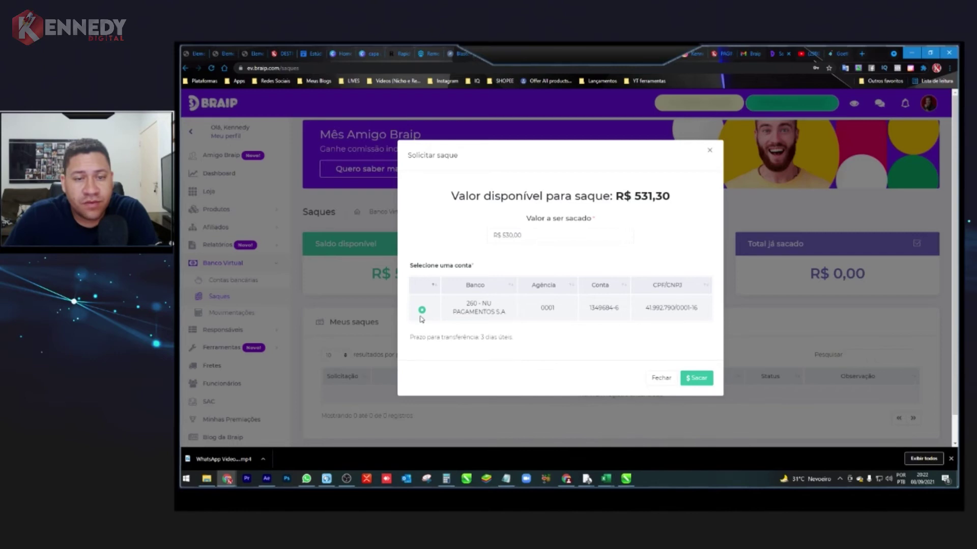
left_click(704, 379)
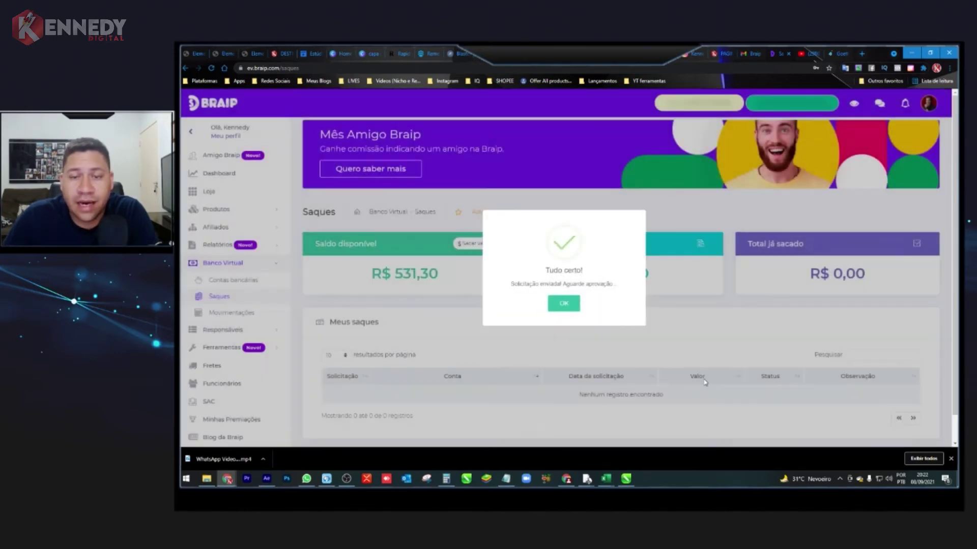
left_click(570, 306)
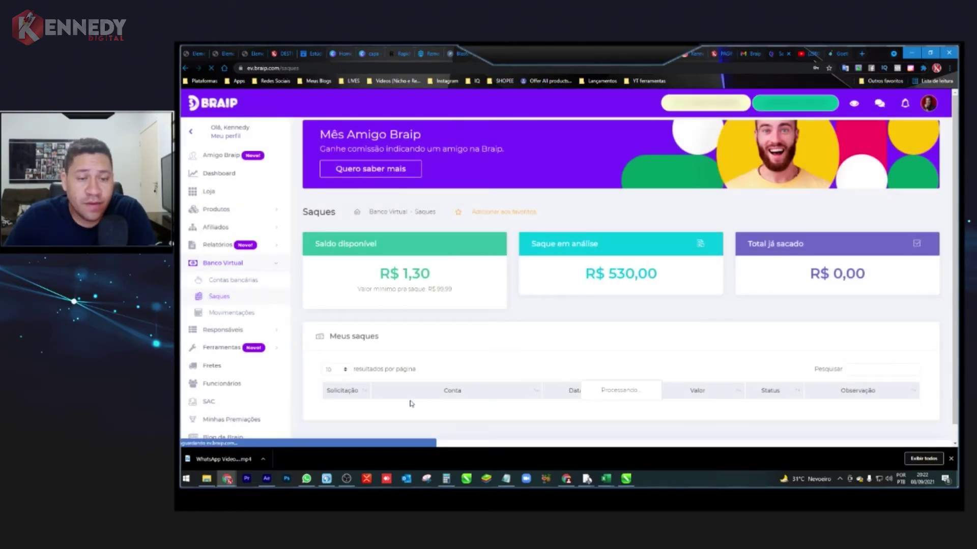
Step: Review the new request's status and date under Meus saques, plus the Saque em análise and Total já sacado amounts
scroll(620, 392, "down", 2)
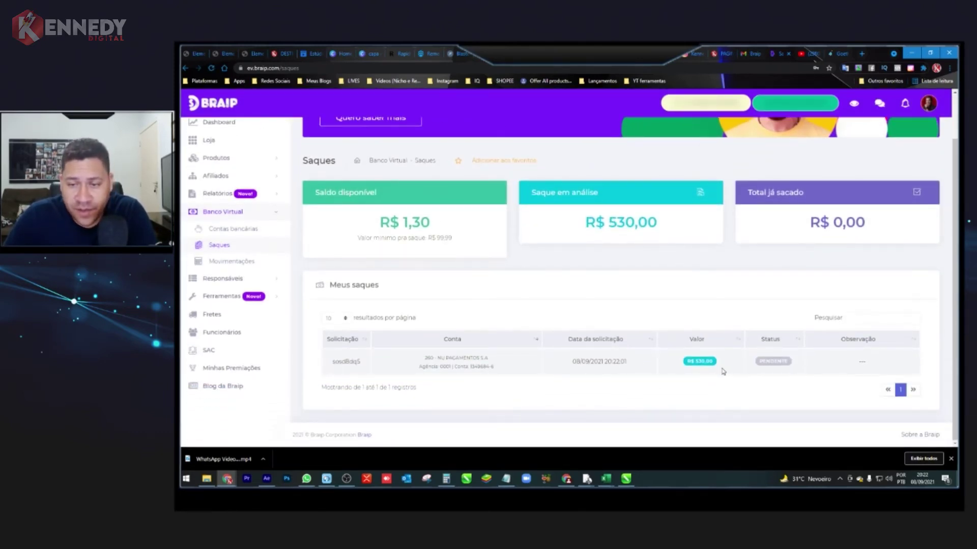
left_click_drag(788, 362, 766, 363)
left_click_drag(573, 361, 629, 364)
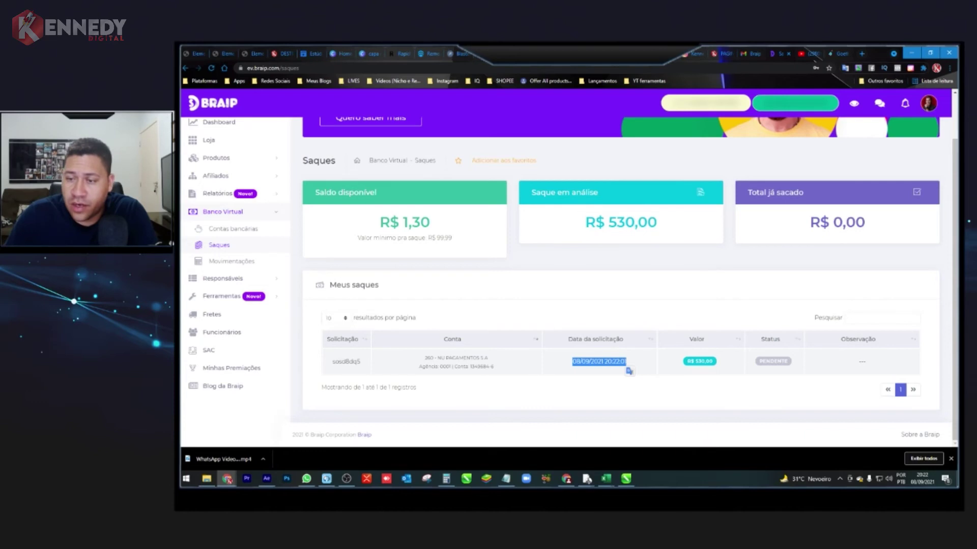
left_click(561, 400)
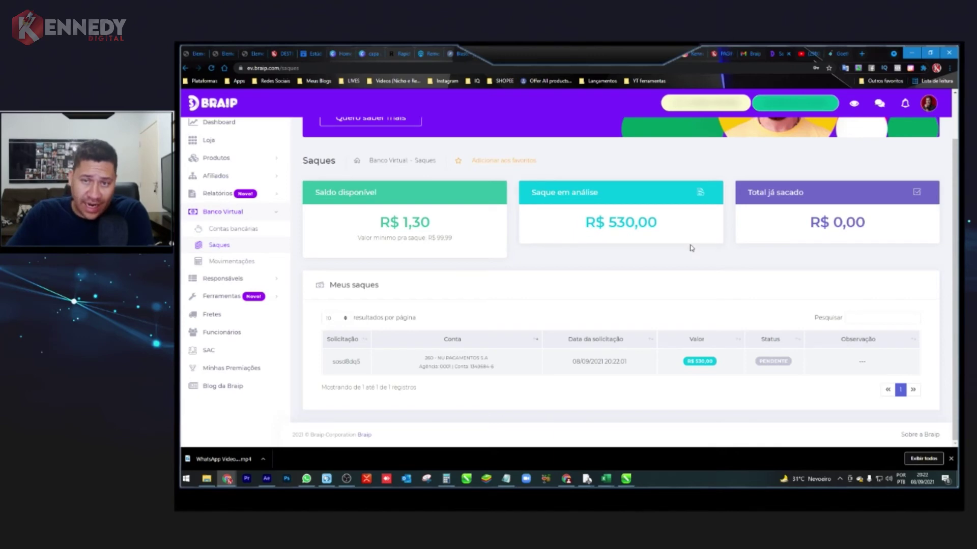
left_click_drag(660, 224, 585, 230)
left_click_drag(873, 223, 807, 225)
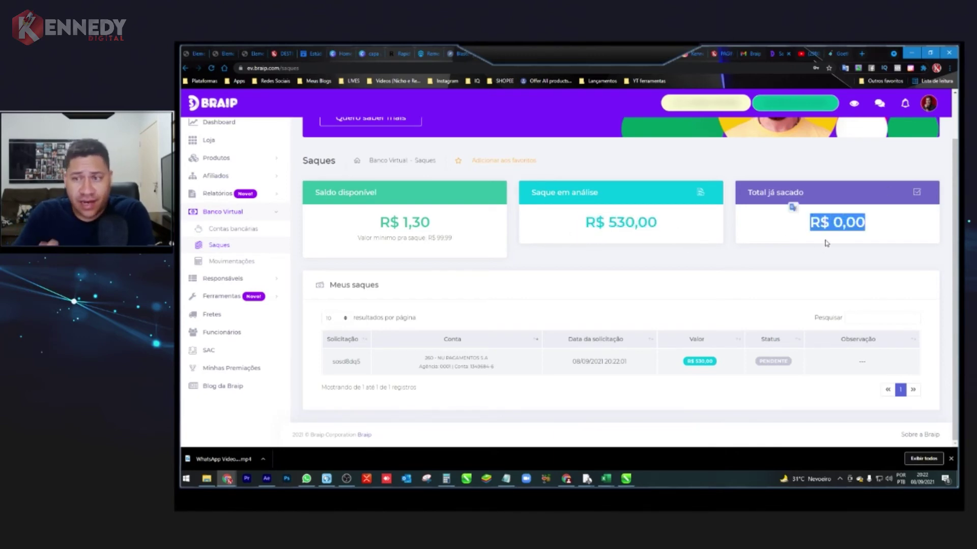
scroll(536, 276, "up", 1)
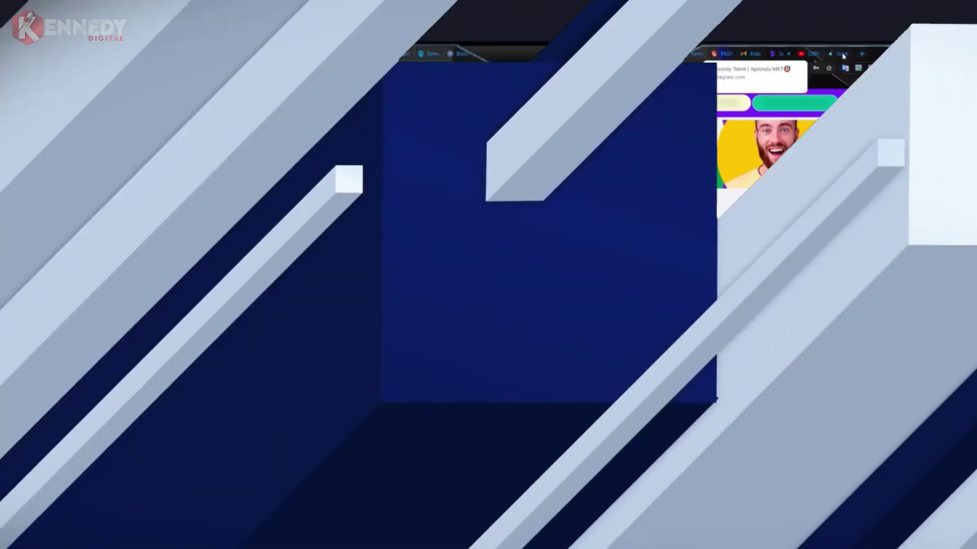
Step: Switch to the Instagram profile, open its bio link and browse the mentoring, free e-book and YouTube channel banners
left_click(689, 56)
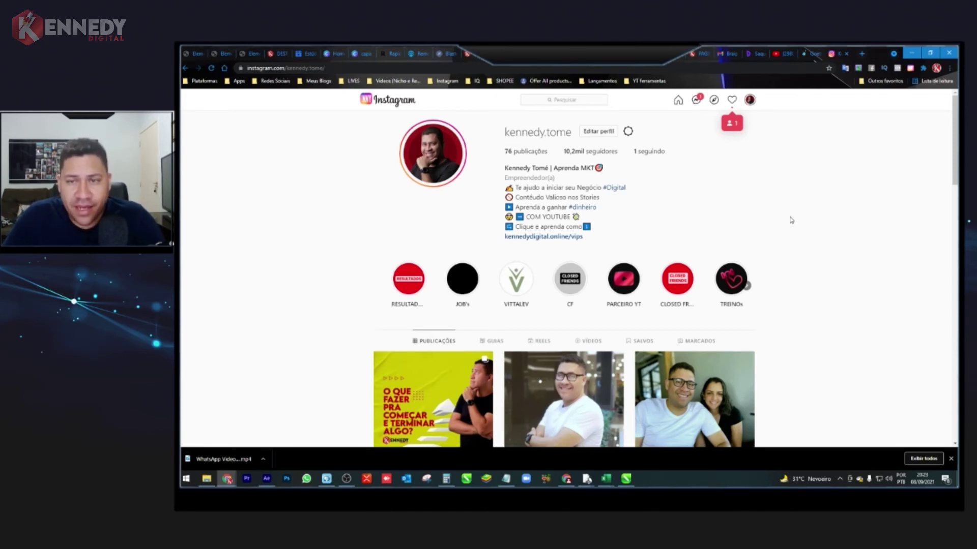
left_click(563, 243)
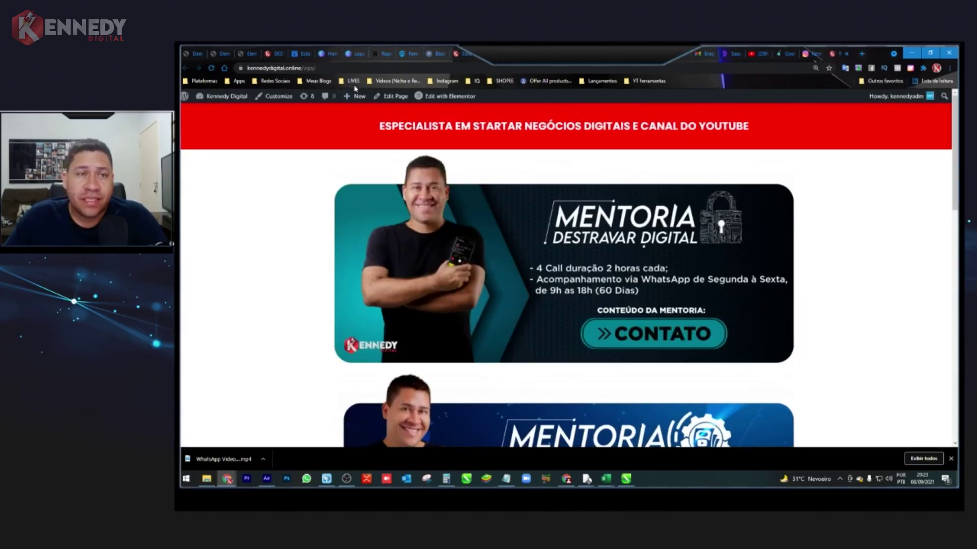
scroll(730, 198, "down", 3)
scroll(733, 224, "down", 3)
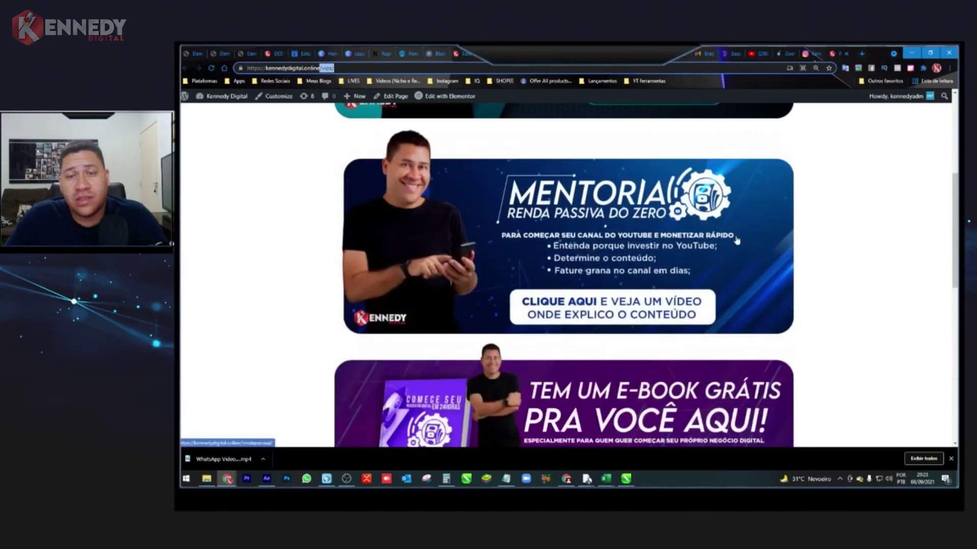
scroll(508, 272, "down", 5)
scroll(485, 269, "up", 10)
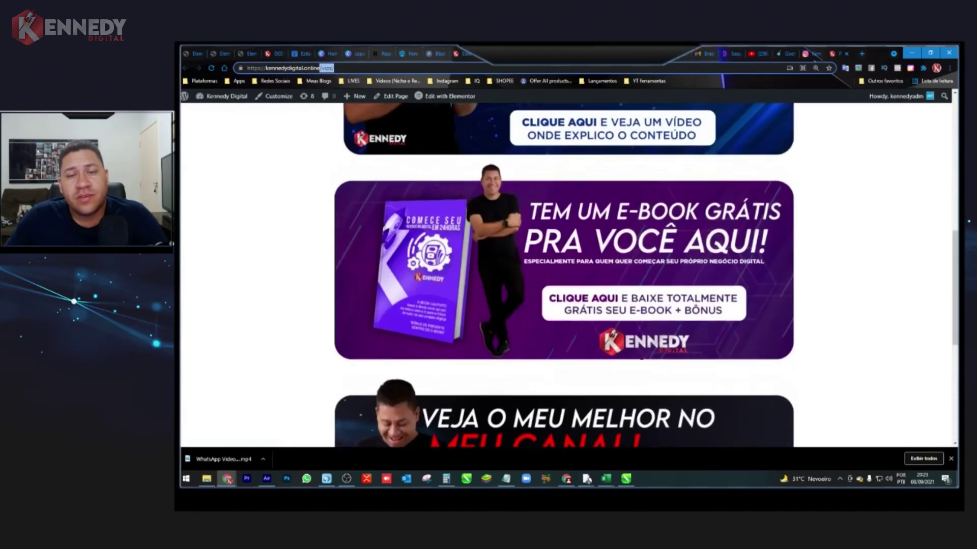
scroll(447, 201, "down", 8)
scroll(446, 201, "up", 4)
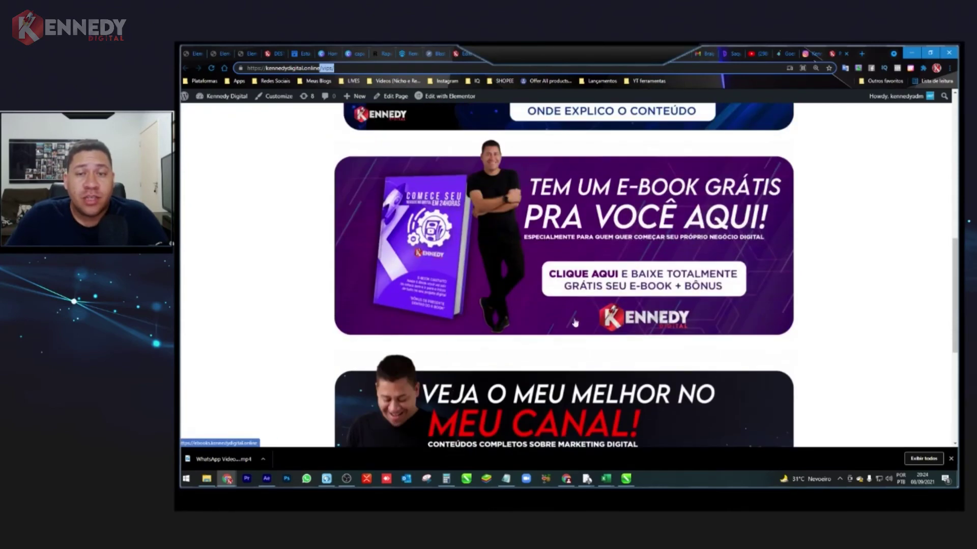
Step: View the free e-book registration page from its banner, close it and return to the start of the offers page
left_click(630, 245)
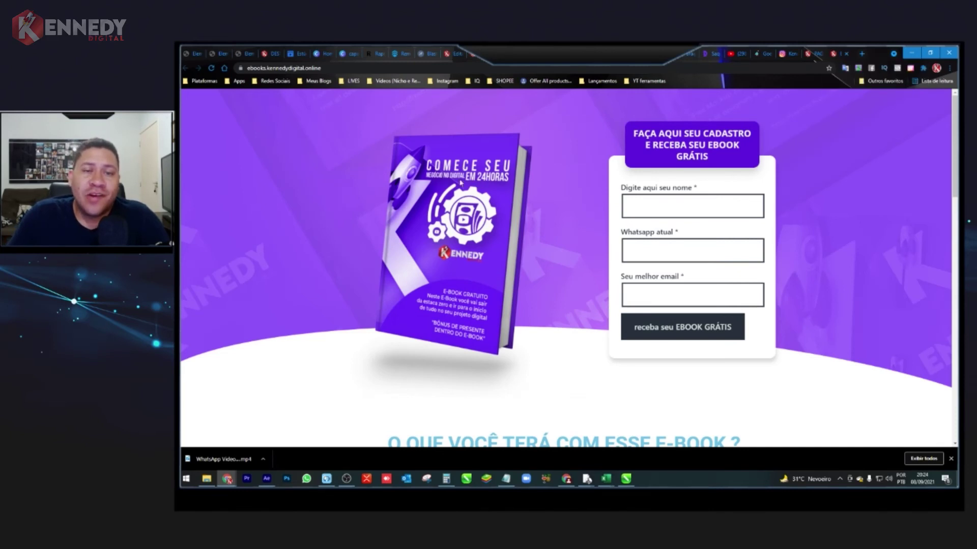
left_click(848, 57)
scroll(751, 275, "up", 9)
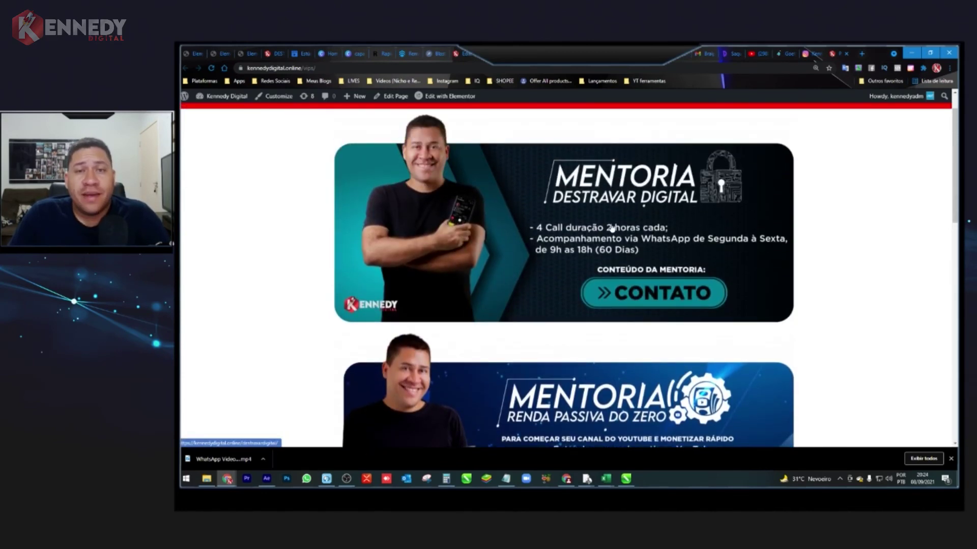
Step: Examine the Mentoria Destravar Digital and Mentoria Renda Passiva do Zero banners on the offers page
scroll(612, 229, "down", 3)
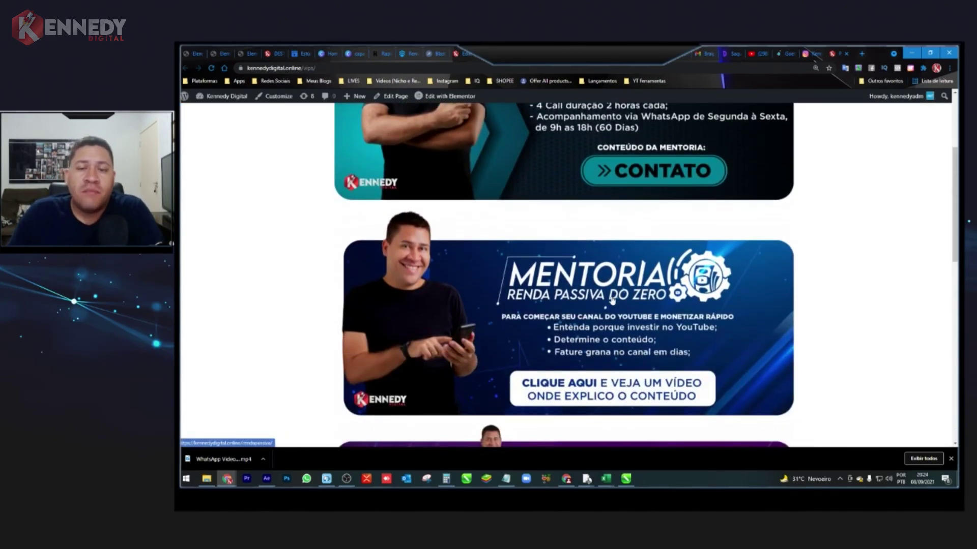
scroll(461, 253, "up", 4)
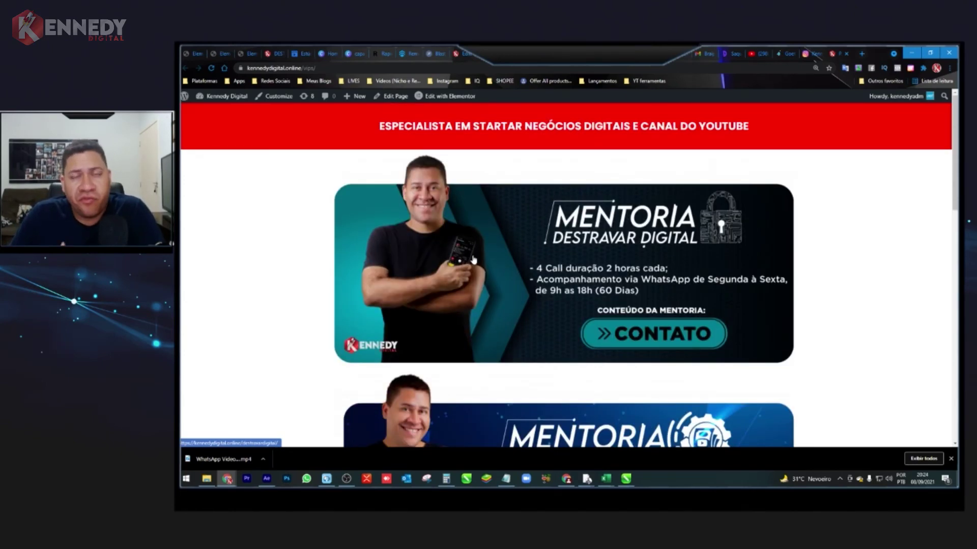
scroll(473, 259, "down", 4)
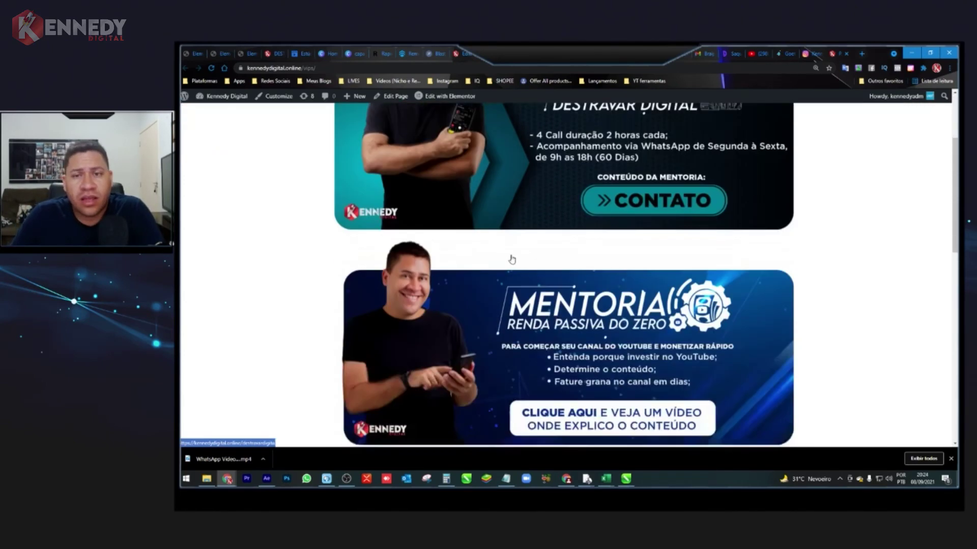
scroll(425, 216, "up", 4)
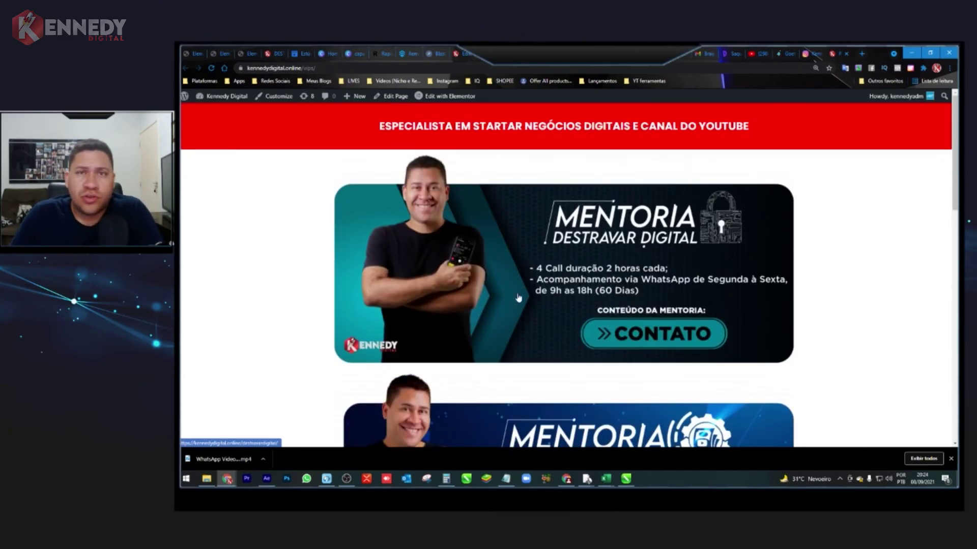
scroll(700, 275, "down", 2)
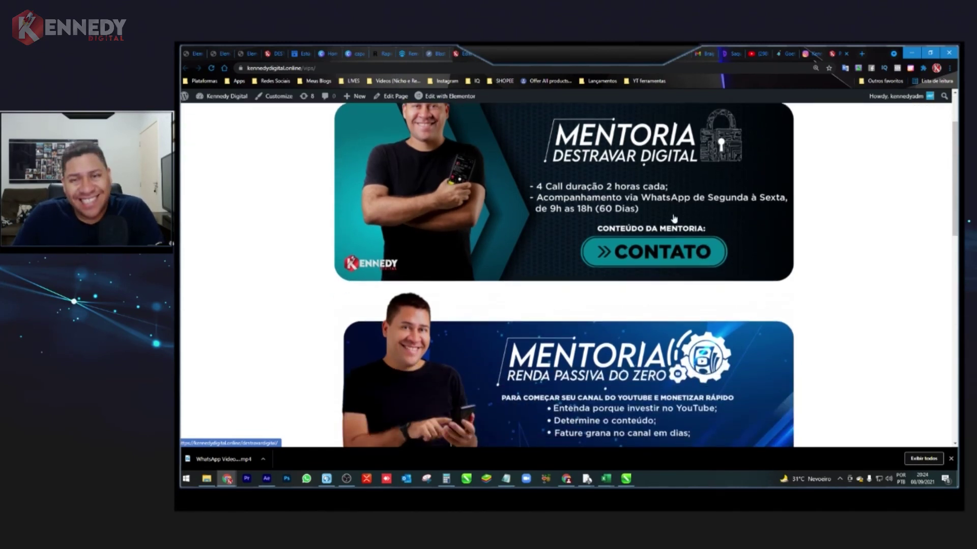
scroll(674, 219, "down", 2)
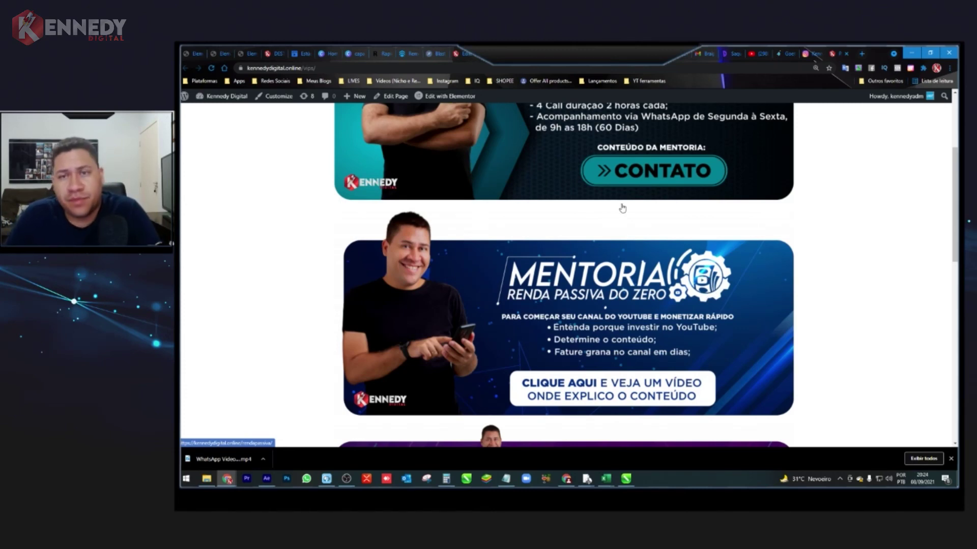
scroll(521, 270, "up", 4)
scroll(567, 395, "down", 2)
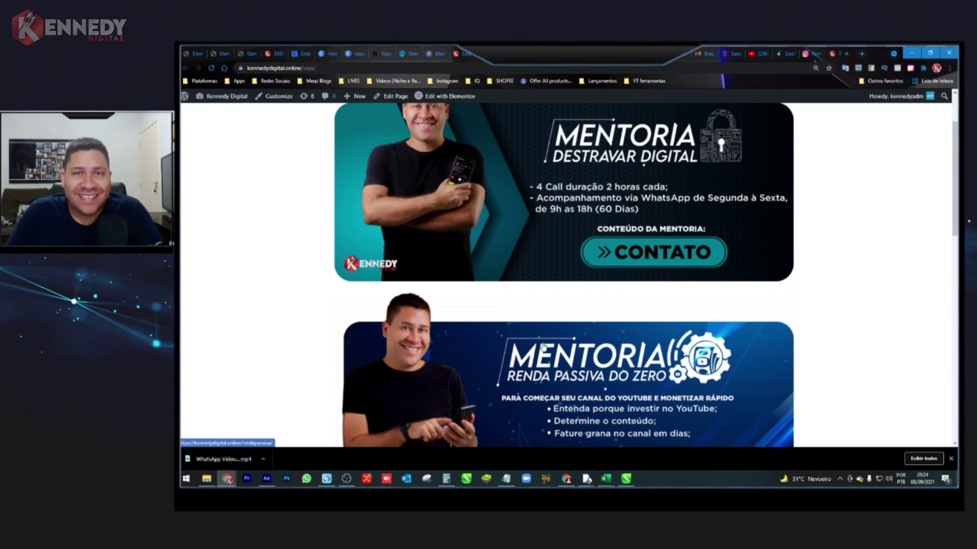
scroll(577, 293, "up", 2)
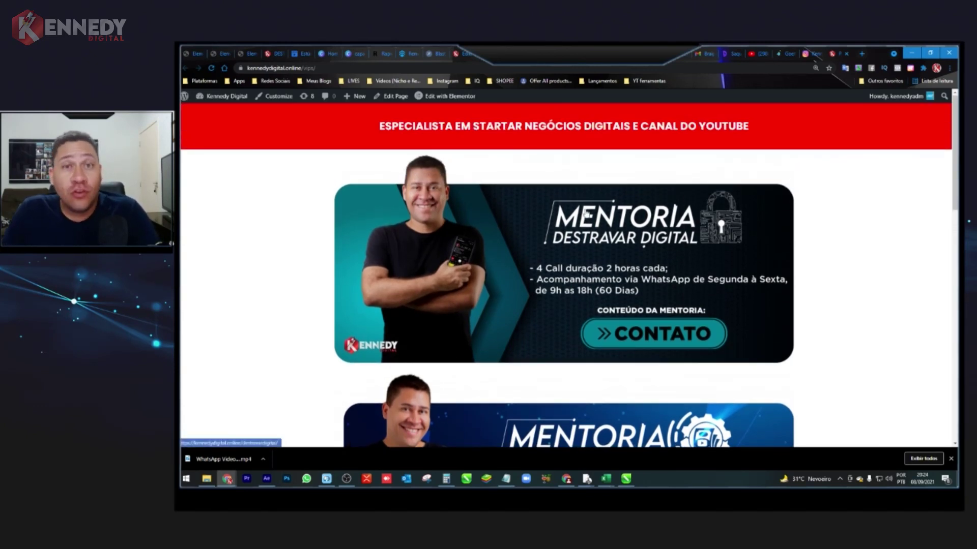